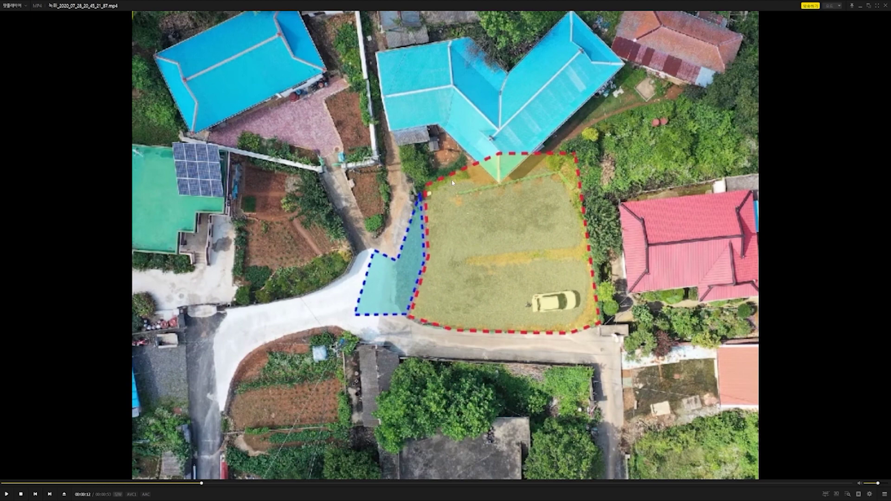
Play the reference clip with the dashed property boundaries briefly, pause it and switch to Premiere Pro
{"action": "left_click", "coordinate": [513, 230]}
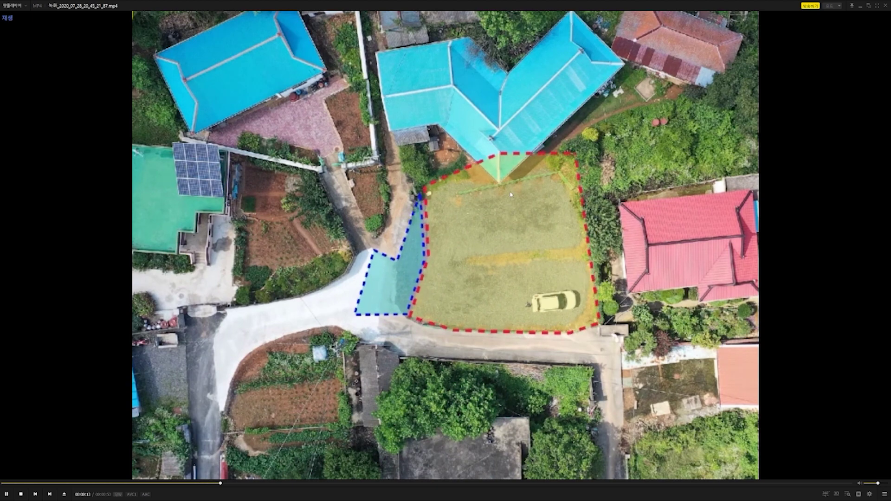
{"action": "key", "text": "space"}
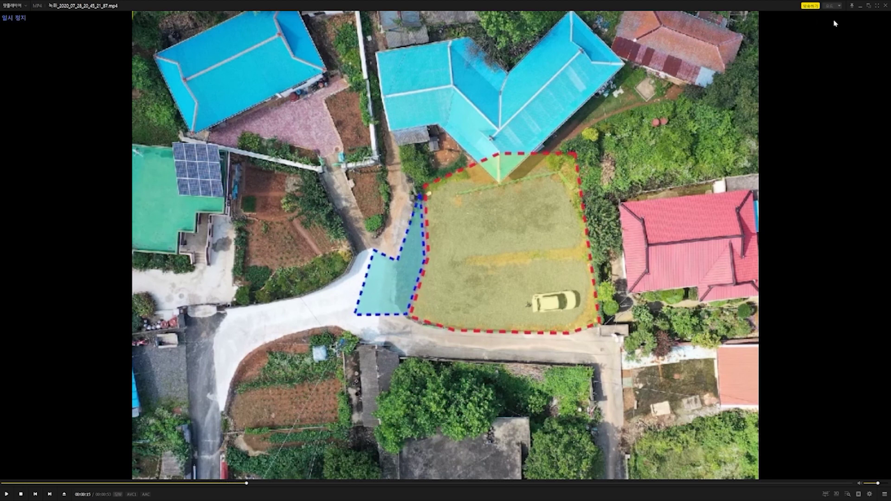
{"action": "left_click", "coordinate": [861, 7]}
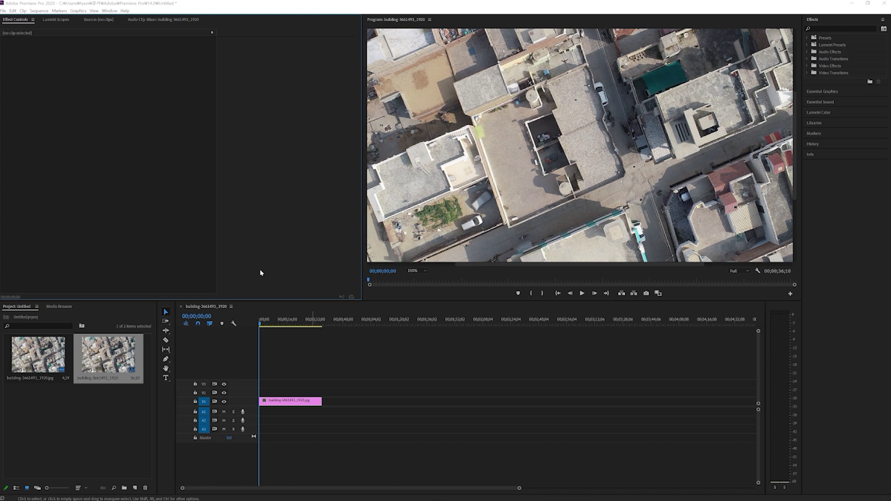
Create a new legacy title with the default 1920 × 1280 settings and widen its canvas area
{"action": "left_click", "coordinate": [116, 442]}
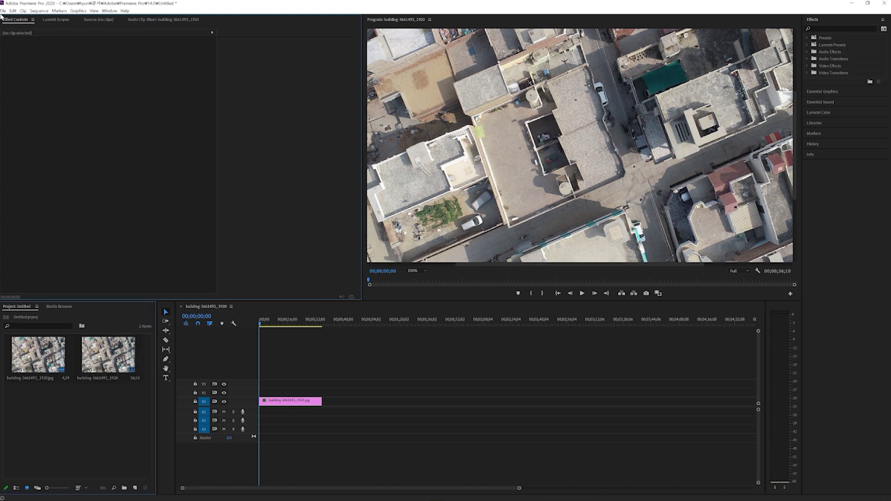
{"action": "left_click", "coordinate": [3, 10]}
{"action": "mouse_move", "coordinate": [56, 20]}
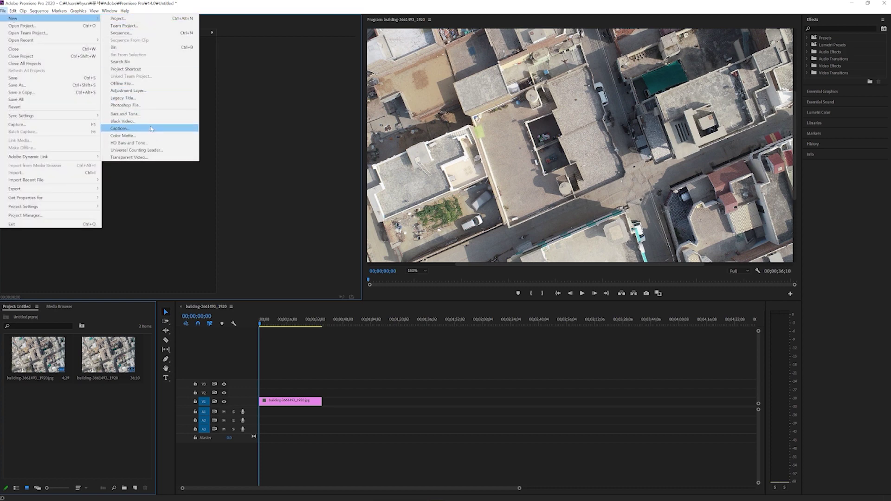
{"action": "left_click", "coordinate": [153, 98]}
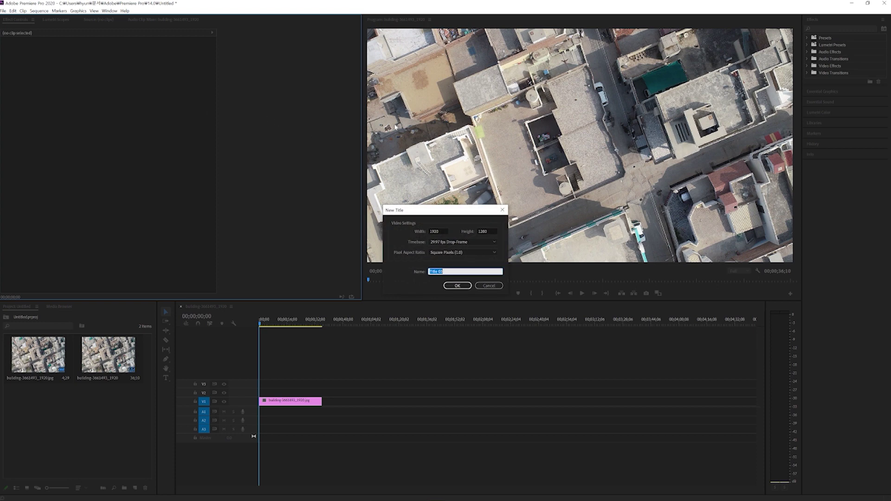
{"action": "left_click", "coordinate": [458, 285]}
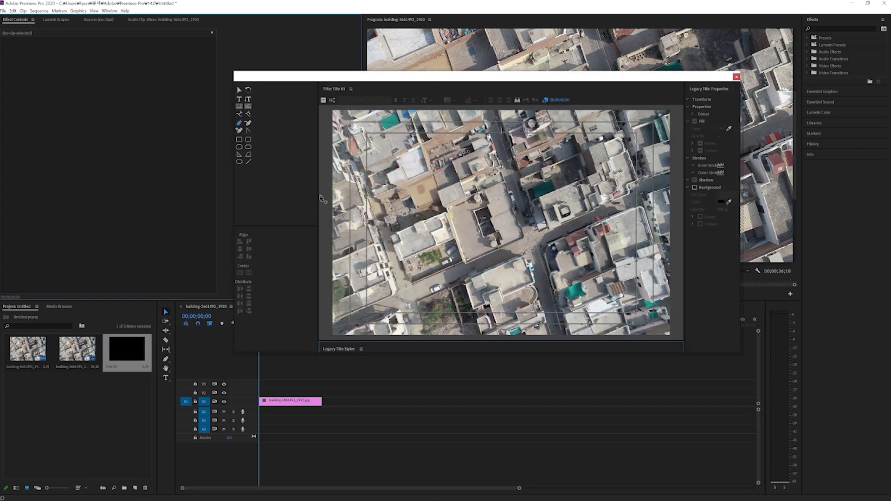
{"action": "left_click_drag", "start_coordinate": [318, 196], "coordinate": [265, 203]}
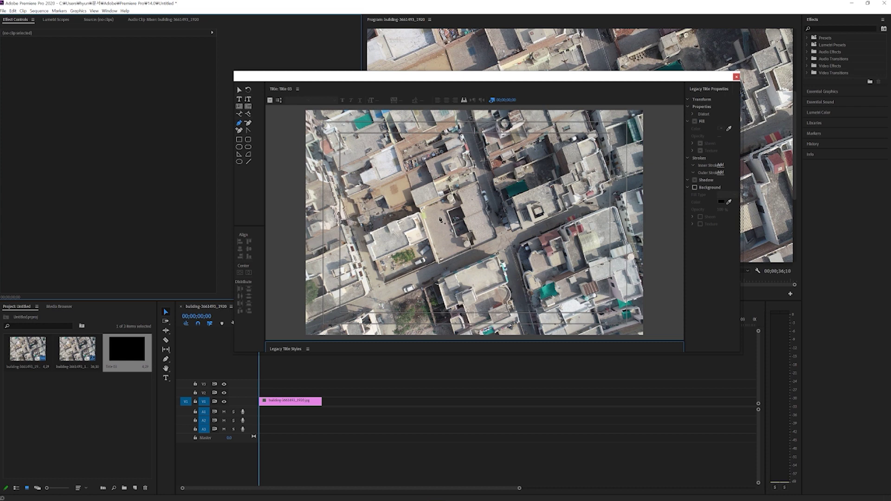
Draw a closed Pen outline around the central building with the open courtyard, following its stepped roof edge
{"action": "left_click", "coordinate": [426, 161]}
{"action": "left_click", "coordinate": [433, 183]}
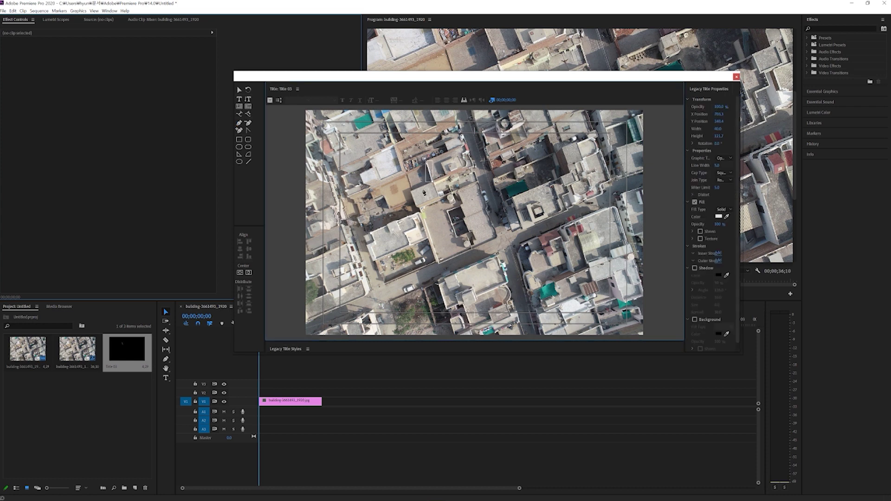
{"action": "left_click", "coordinate": [411, 192]}
{"action": "left_click", "coordinate": [436, 266]}
{"action": "left_click", "coordinate": [497, 237]}
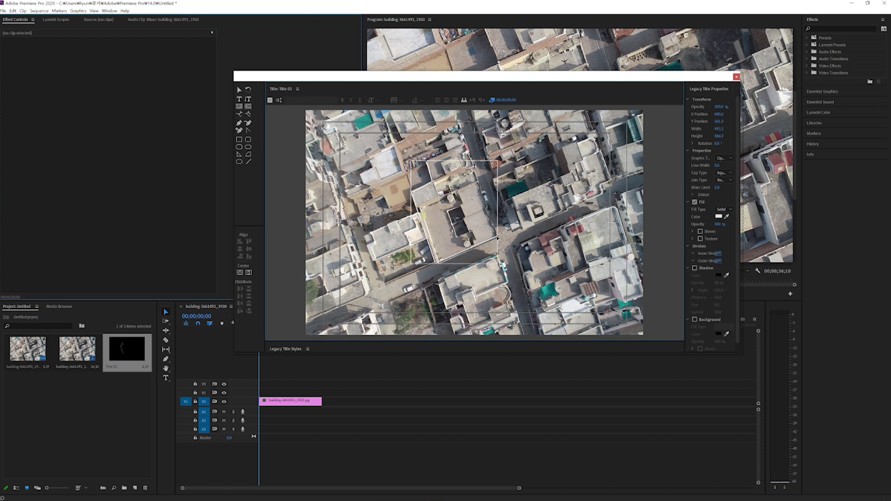
{"action": "left_click", "coordinate": [467, 146]}
{"action": "left_click", "coordinate": [427, 165]}
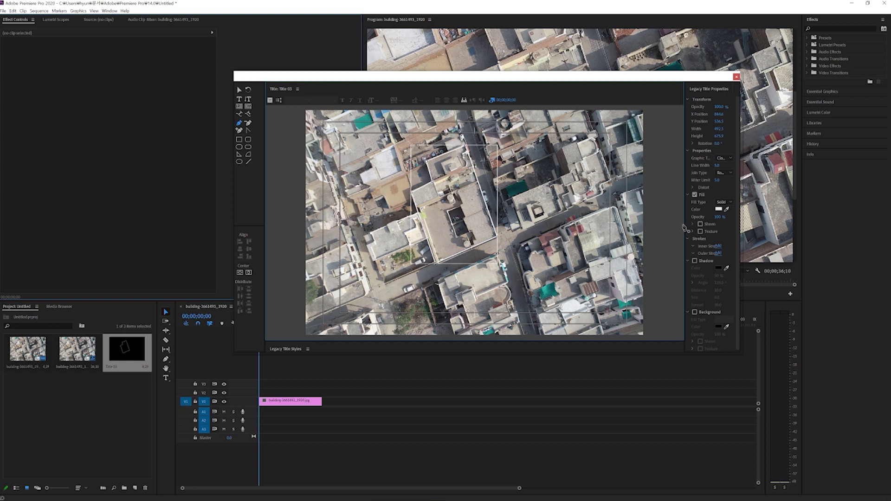
Set the building outline's fill color to blue (1C00FF)
{"action": "left_click_drag", "start_coordinate": [683, 228], "coordinate": [650, 230]}
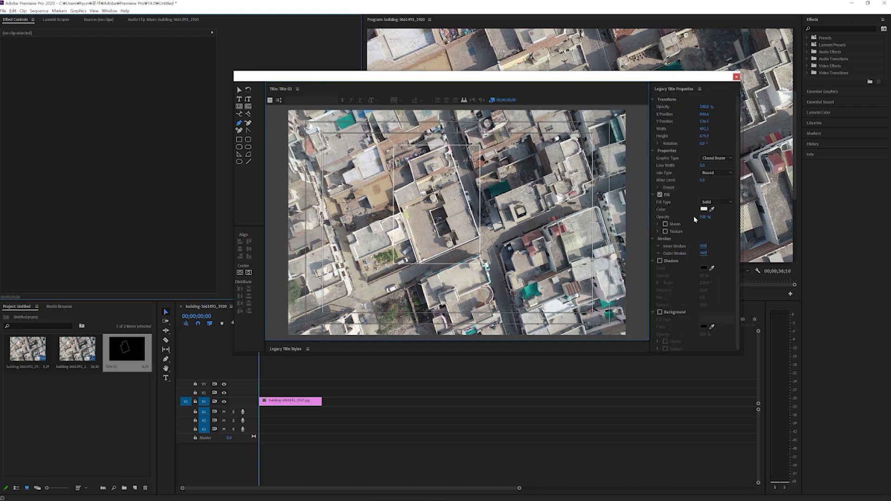
{"action": "left_click", "coordinate": [704, 210]}
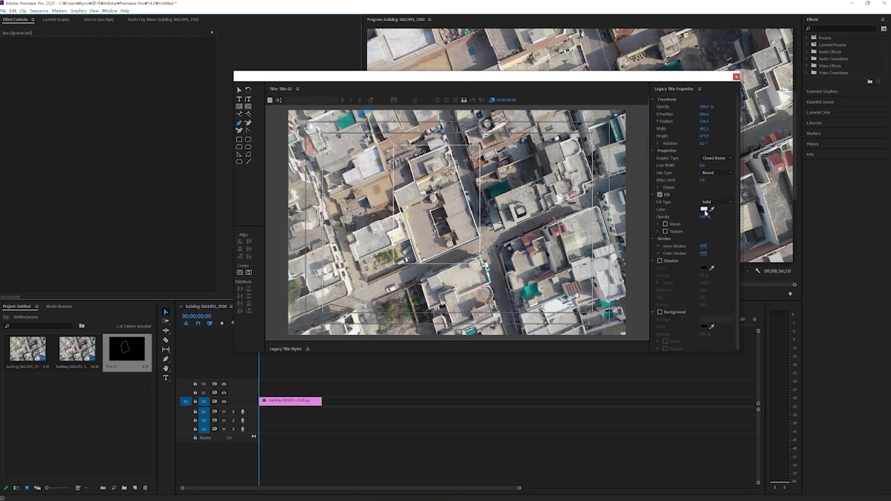
{"action": "left_click", "coordinate": [460, 221]}
{"action": "left_click_drag", "start_coordinate": [459, 221], "coordinate": [455, 264]}
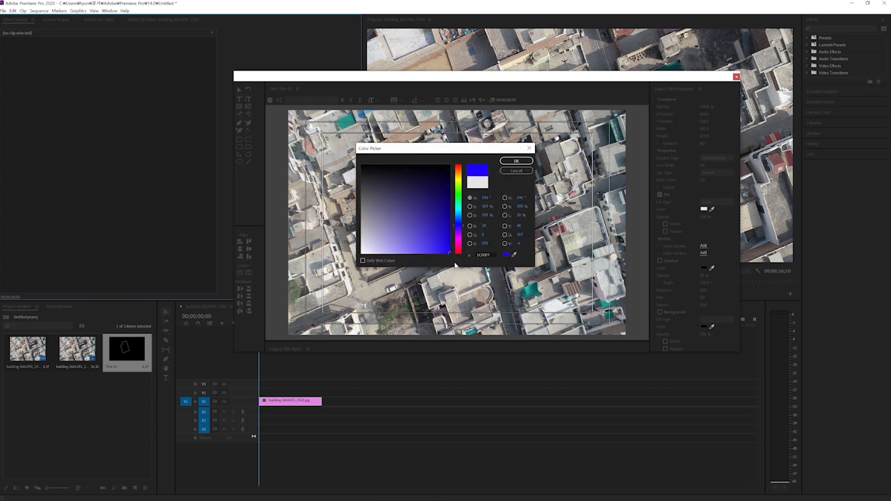
{"action": "left_click", "coordinate": [516, 161]}
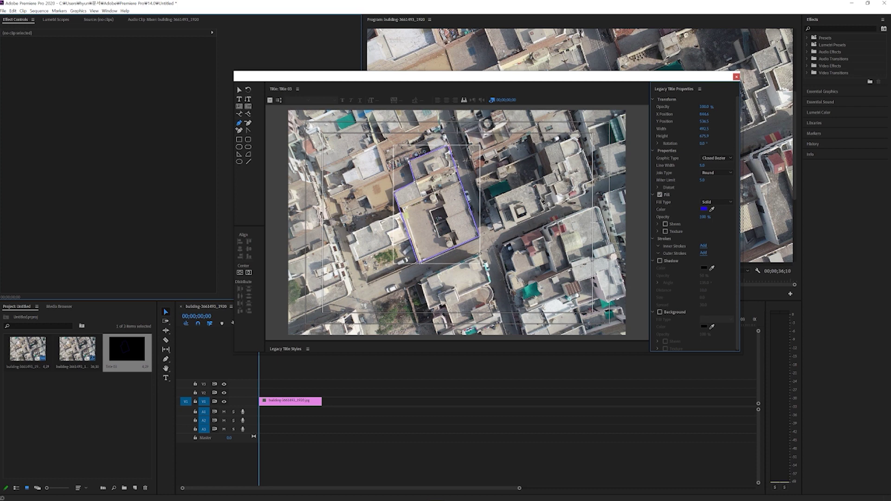
Set the outline's line width to 10 and close the title editor
{"action": "left_click", "coordinate": [704, 166]}
{"action": "type", "text": "10"}
{"action": "key", "text": "Return"}
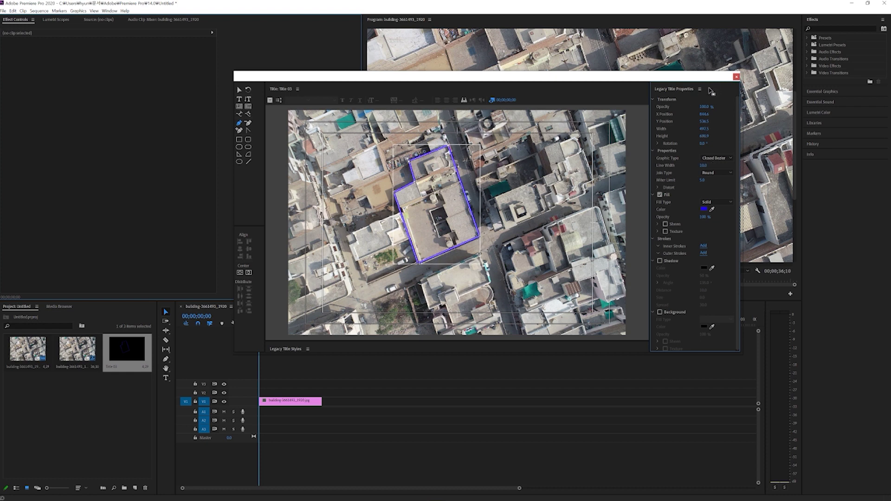
{"action": "left_click", "coordinate": [736, 77]}
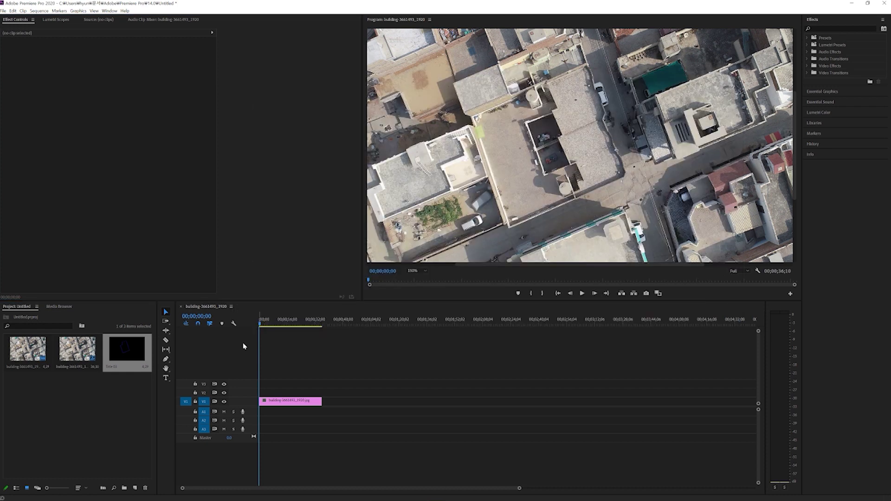
Place the title on track V2 above the building image, spanning the image clip's full length, and fit the preview
{"action": "left_click_drag", "start_coordinate": [138, 350], "coordinate": [322, 389]}
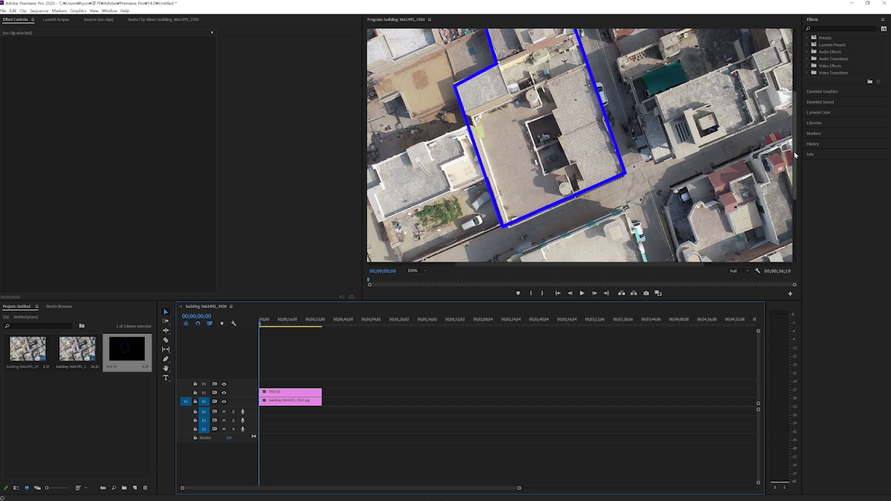
{"action": "scroll", "coordinate": [580, 145], "scroll_direction": "up", "scroll_amount": 2}
{"action": "left_click", "coordinate": [416, 271]}
{"action": "left_click", "coordinate": [415, 277]}
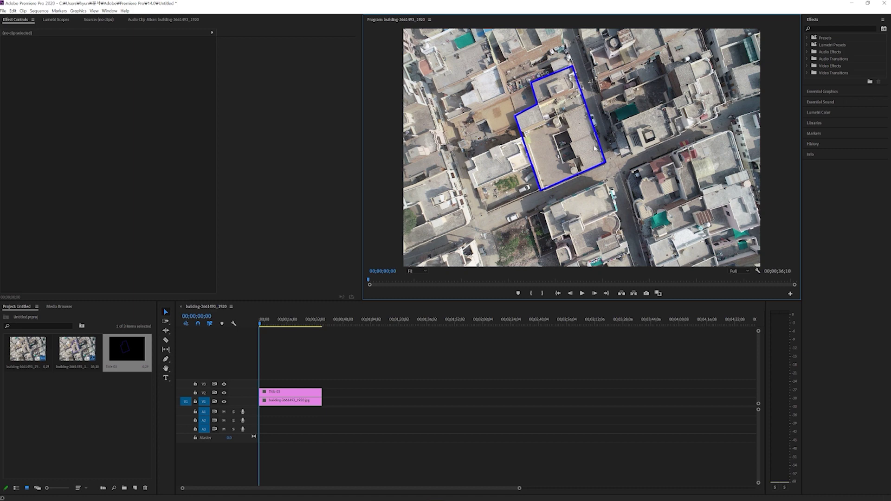
Search the effects for "vene" and apply the Venetian Blinds video effect to the title clip on V2
{"action": "left_click", "coordinate": [843, 28]}
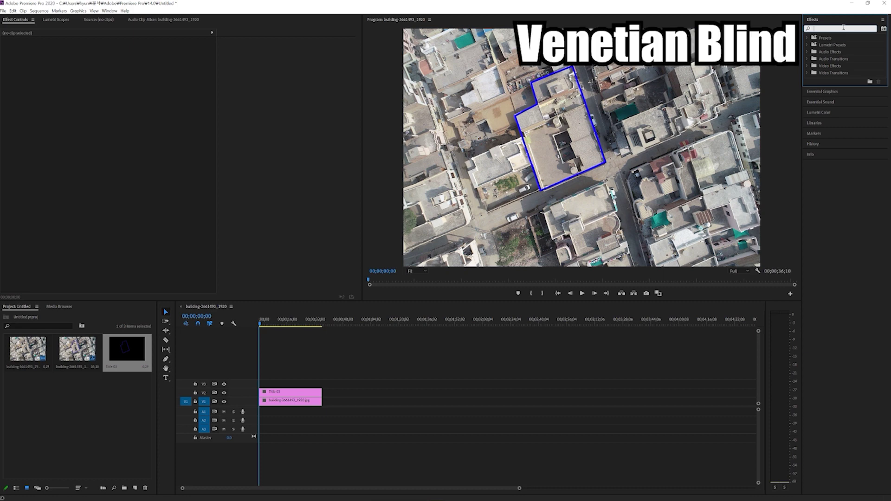
{"action": "type", "text": "vene"}
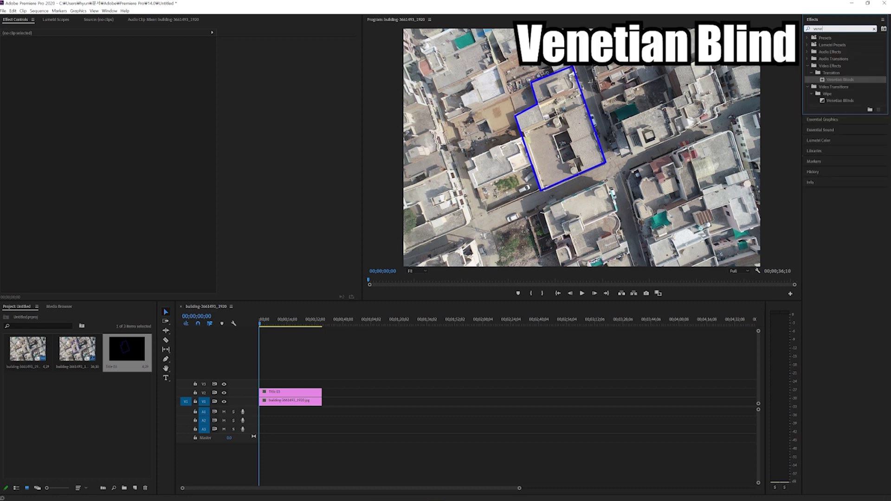
{"action": "left_click", "coordinate": [844, 84]}
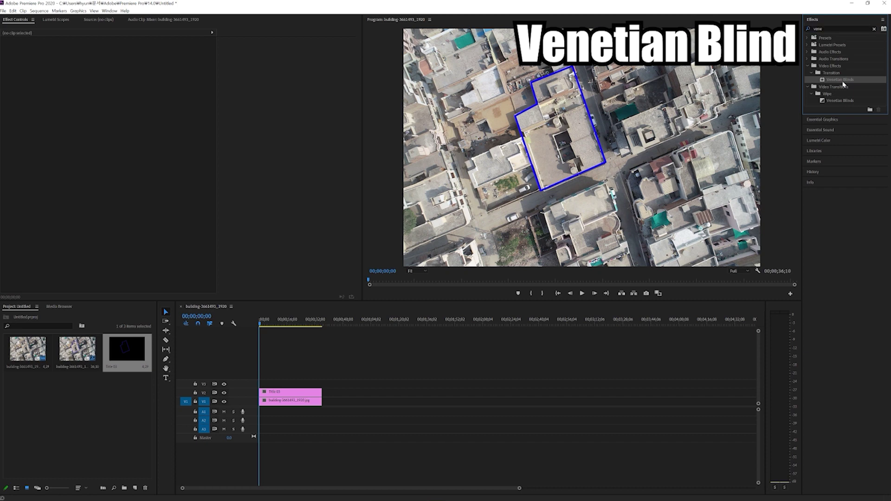
{"action": "left_click", "coordinate": [290, 392]}
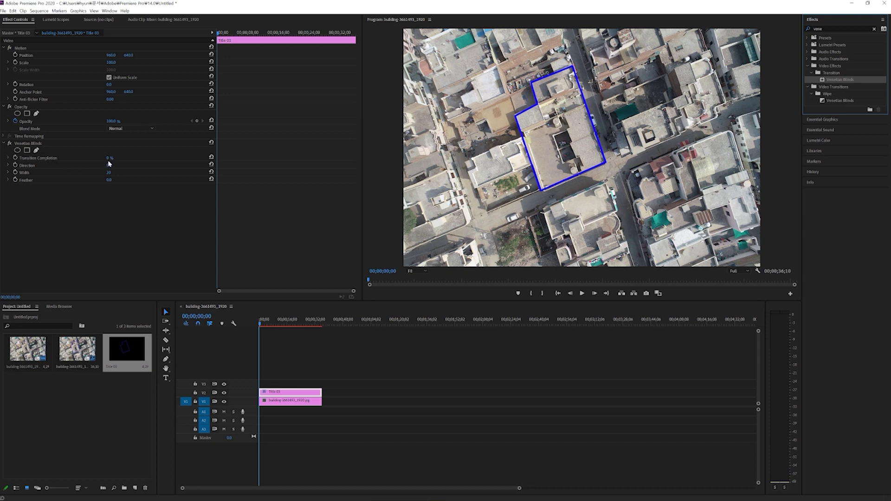
Try a Venetian Blinds transition completion of about 47% and inspect the outline at 150% preview zoom
{"action": "left_click", "coordinate": [108, 161]}
{"action": "left_click", "coordinate": [109, 159]}
{"action": "type", "text": "10"}
{"action": "key", "text": "Return"}
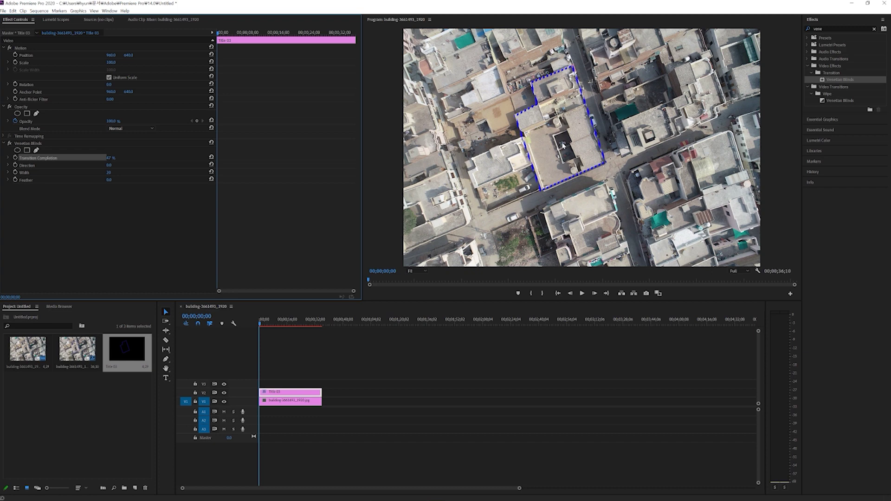
{"action": "left_click", "coordinate": [414, 272]}
{"action": "left_click", "coordinate": [418, 325]}
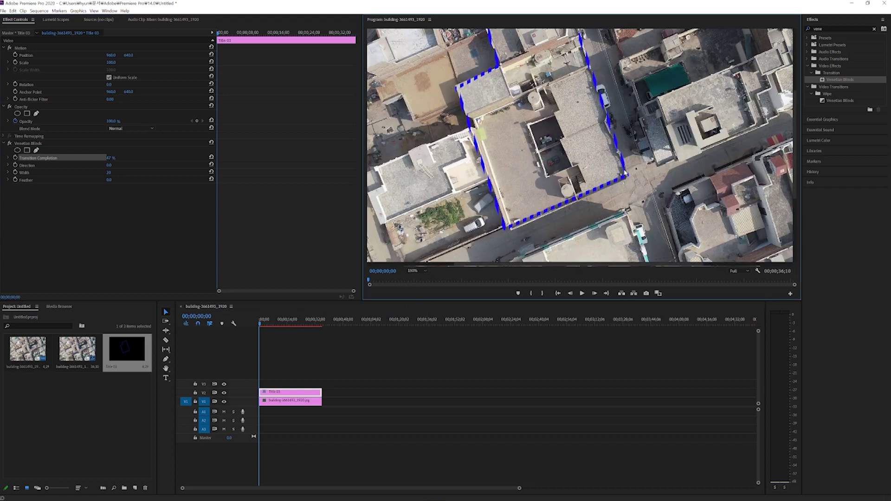
{"action": "left_click_drag", "start_coordinate": [793, 156], "coordinate": [793, 120]}
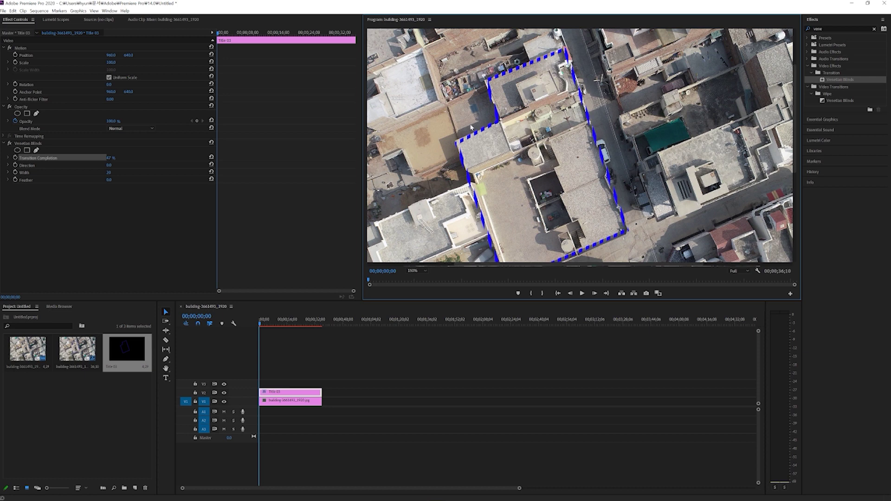
Set the Venetian Blinds transition completion to 50% and play back the dashed outline briefly
{"action": "left_click", "coordinate": [114, 158]}
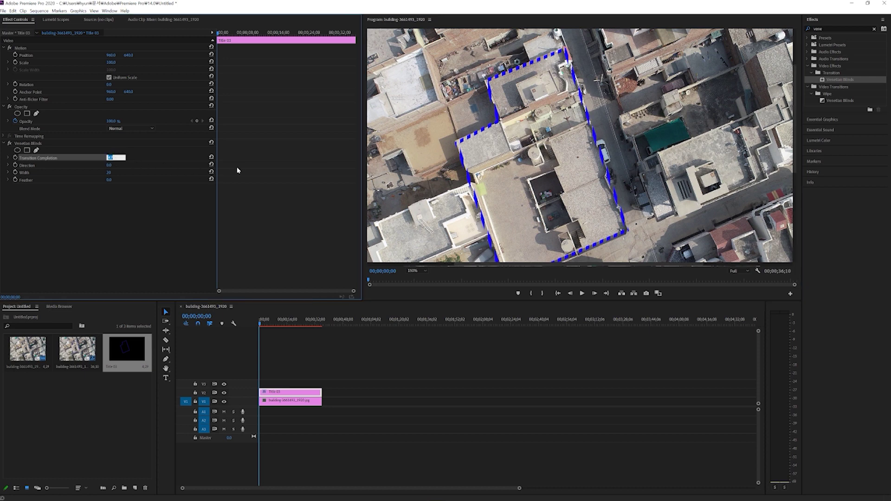
{"action": "type", "text": "50"}
{"action": "key", "text": "Return"}
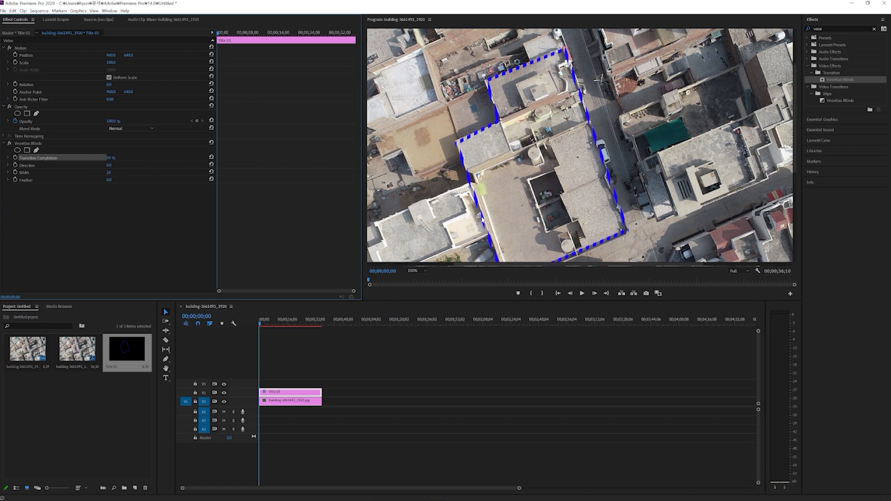
{"action": "key", "text": "space"}
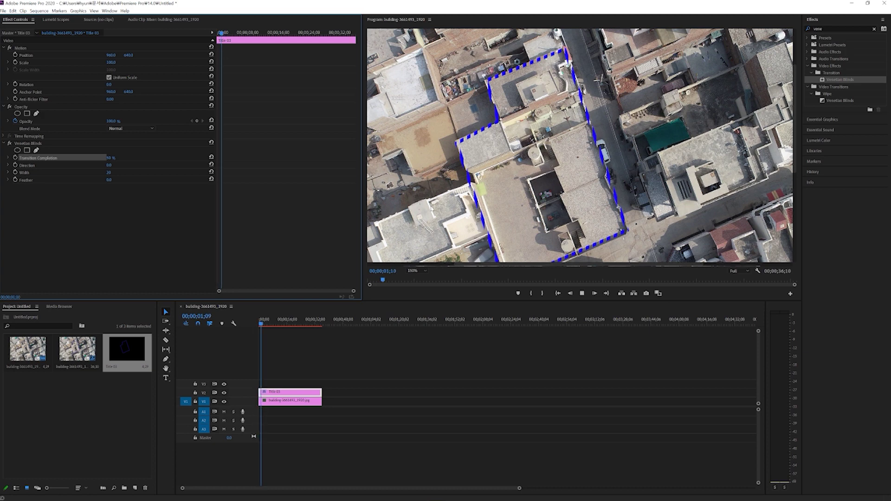
{"action": "key", "text": "space"}
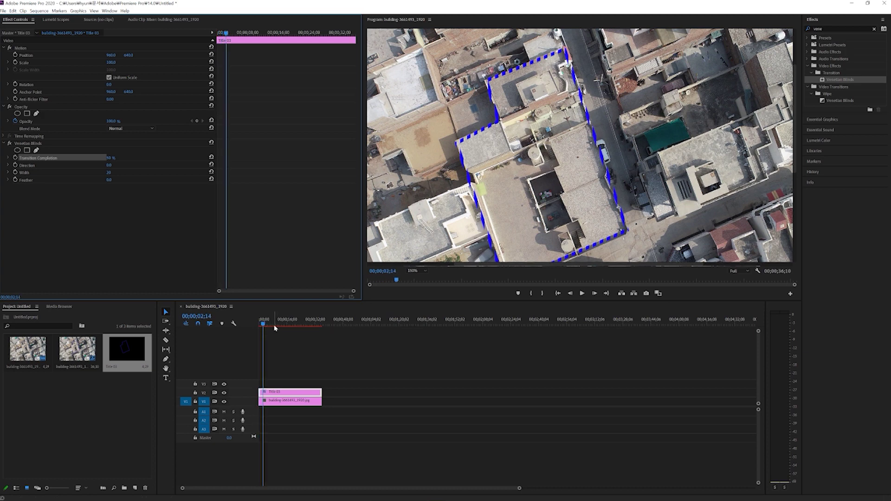
Return to the start of the sequence and enable keyframing for the Venetian Blinds direction there
{"action": "left_click_drag", "start_coordinate": [265, 322], "coordinate": [258, 323]}
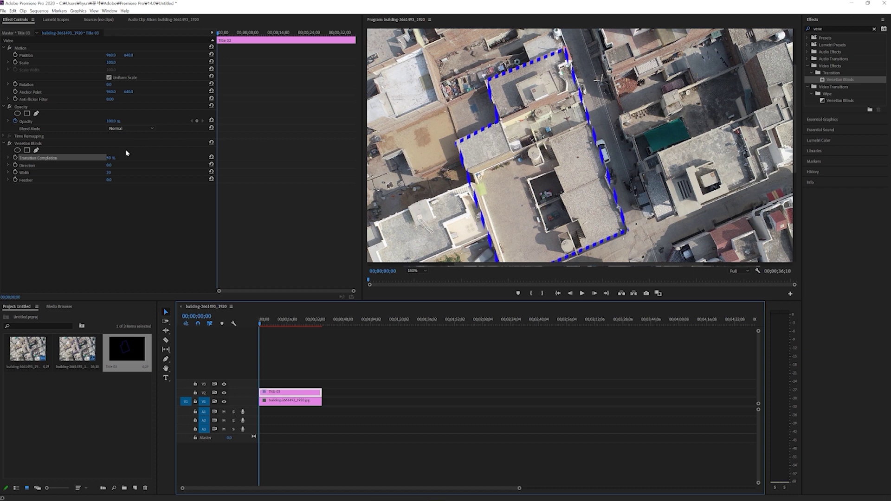
{"action": "left_click", "coordinate": [36, 166]}
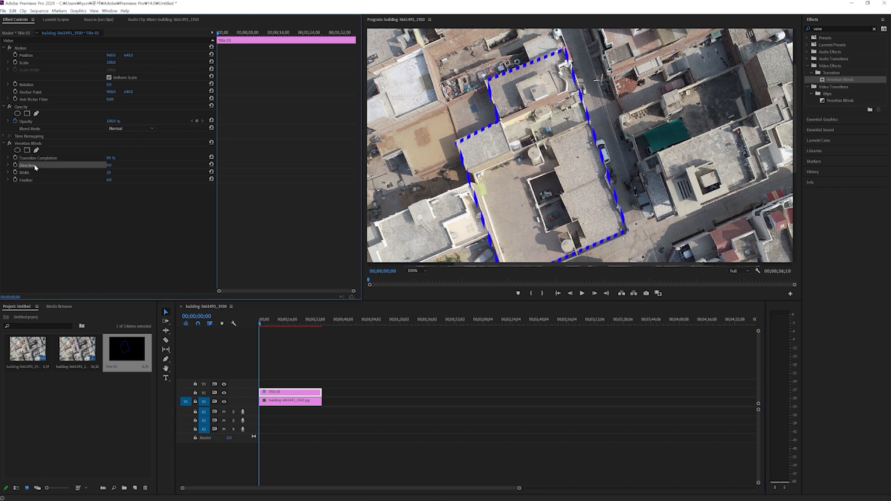
{"action": "left_click", "coordinate": [16, 165]}
Add a second direction keyframe near the clip's end, at about 00;00;35;09, with a value of 110°
{"action": "left_click_drag", "start_coordinate": [218, 34], "coordinate": [354, 43]}
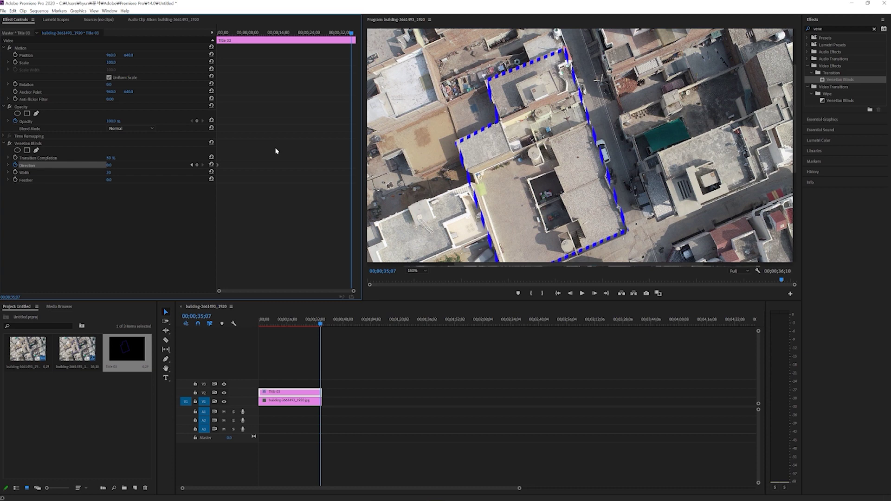
{"action": "left_click_drag", "start_coordinate": [109, 165], "coordinate": [161, 165]}
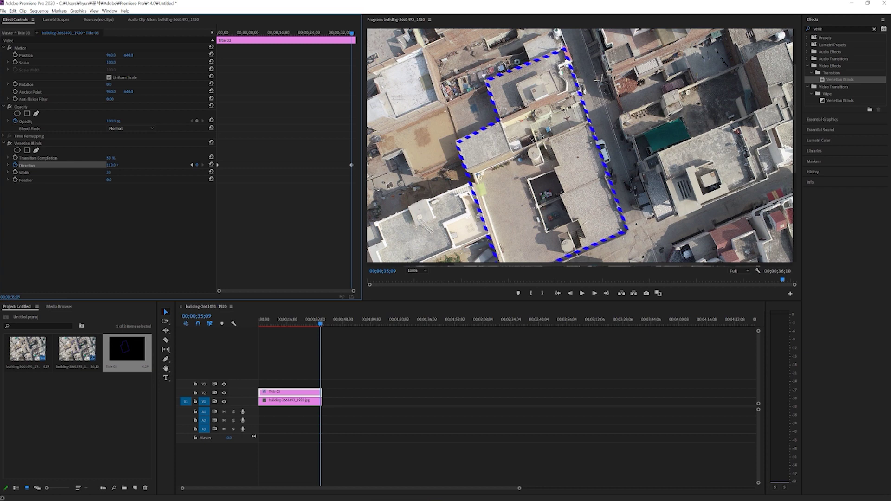
{"action": "left_click", "coordinate": [112, 165]}
{"action": "type", "text": "110"}
{"action": "key", "text": "Return"}
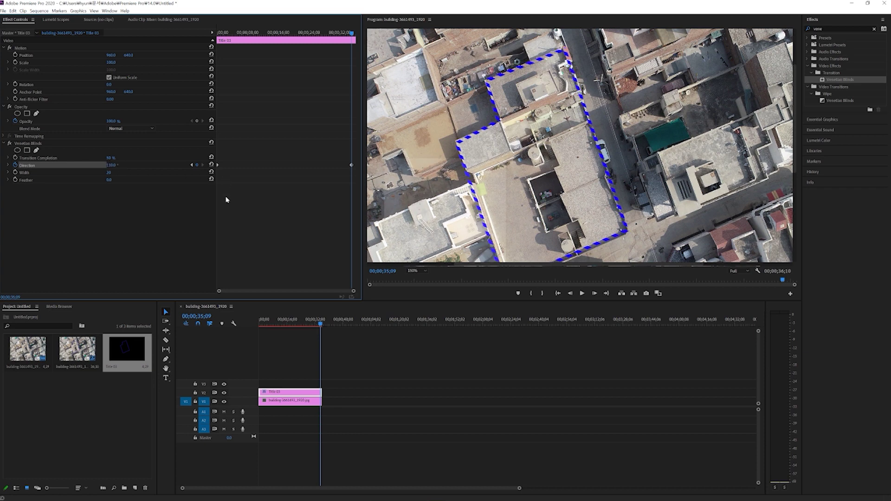
Render the sequence preview and play back the moving dashed outline
{"action": "key", "text": "Return"}
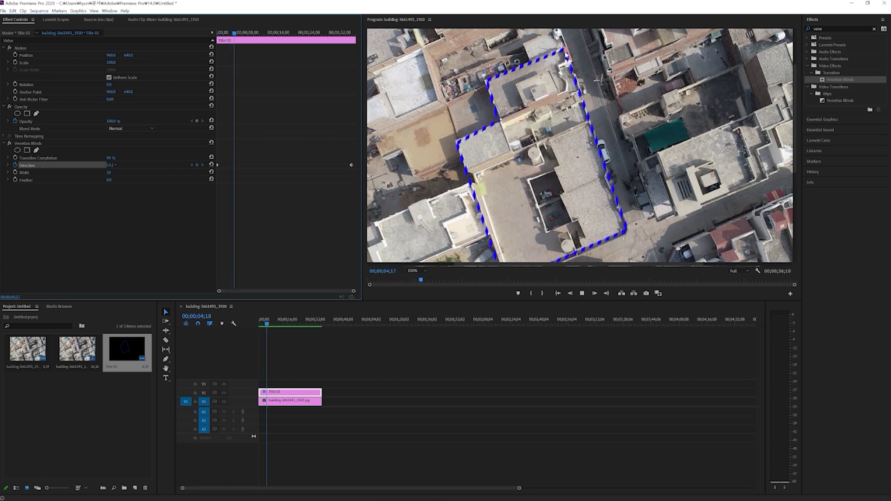
{"action": "key", "text": "space"}
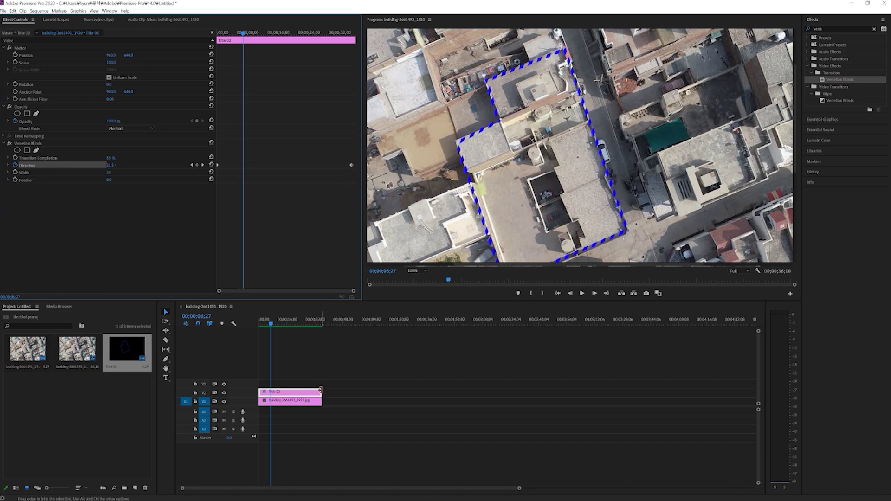
Try the second direction keyframe at about 15 seconds and play back the outline from near the start
{"action": "left_click_drag", "start_coordinate": [320, 390], "coordinate": [329, 386]}
{"action": "left_click", "coordinate": [334, 165]}
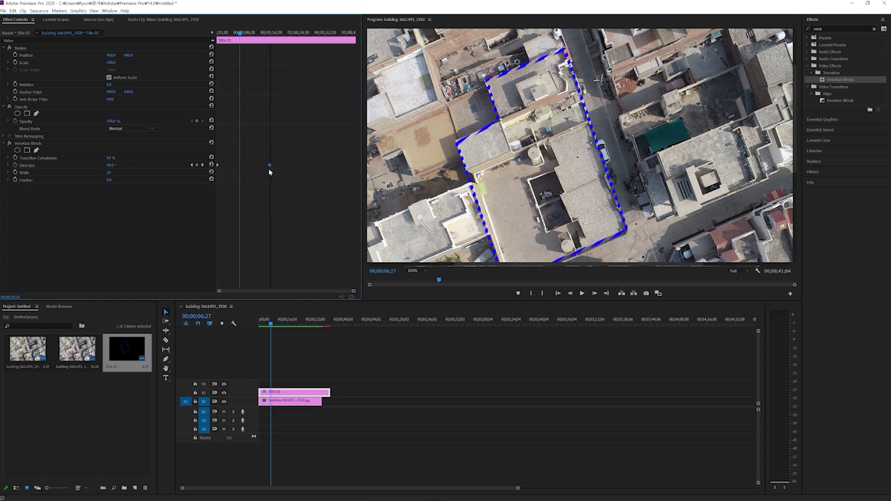
{"action": "left_click_drag", "start_coordinate": [329, 393], "coordinate": [322, 393]}
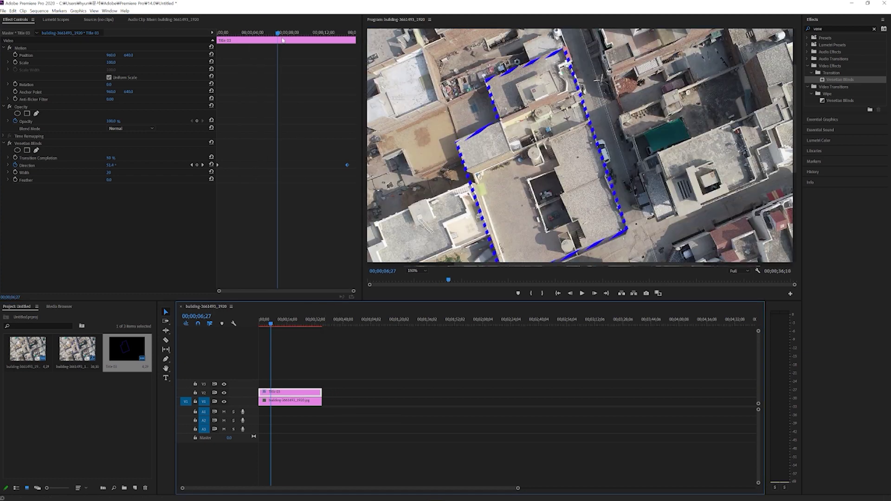
{"action": "left_click_drag", "start_coordinate": [279, 34], "coordinate": [231, 48]}
{"action": "key", "text": "space"}
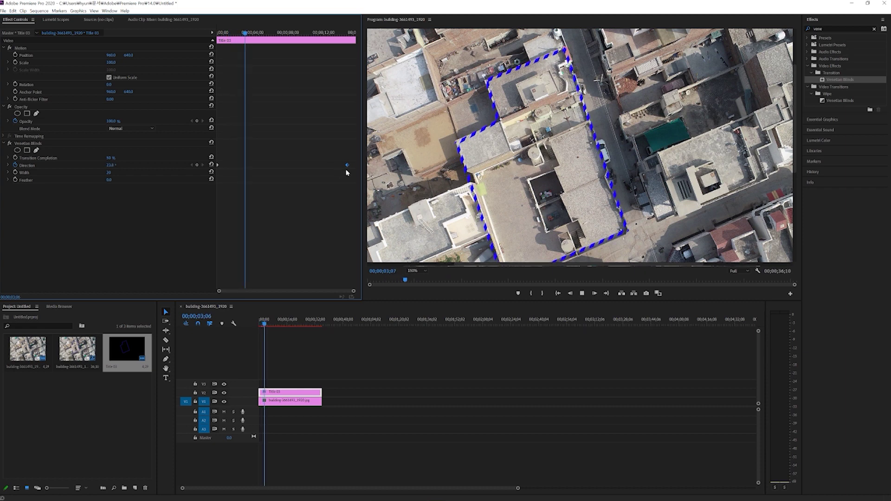
{"action": "key", "text": "space"}
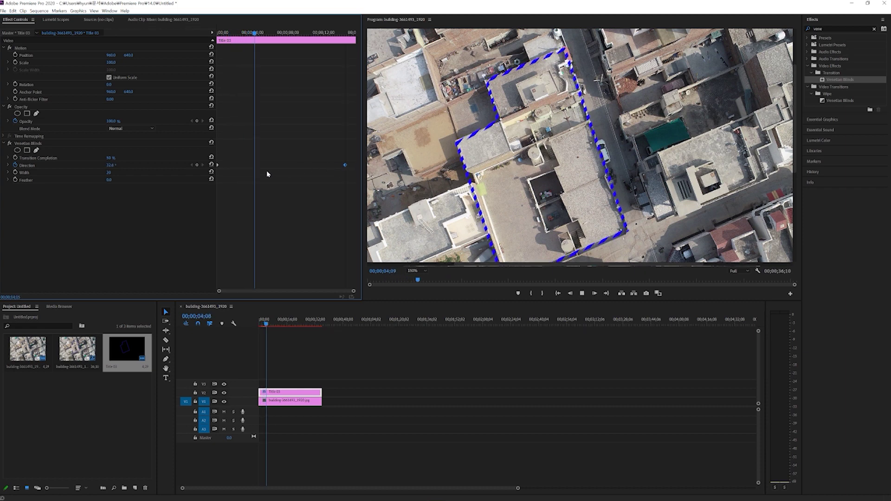
{"action": "key", "text": "space"}
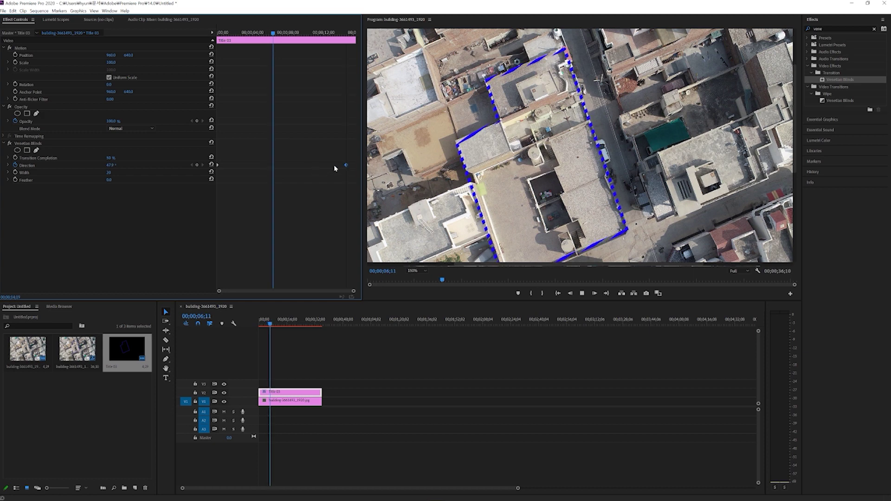
{"action": "key", "text": "space"}
Move the second direction keyframe to about 00;00;04;24, play back the faster outline, and park the playhead at that keyframe
{"action": "left_click_drag", "start_coordinate": [342, 166], "coordinate": [258, 166]}
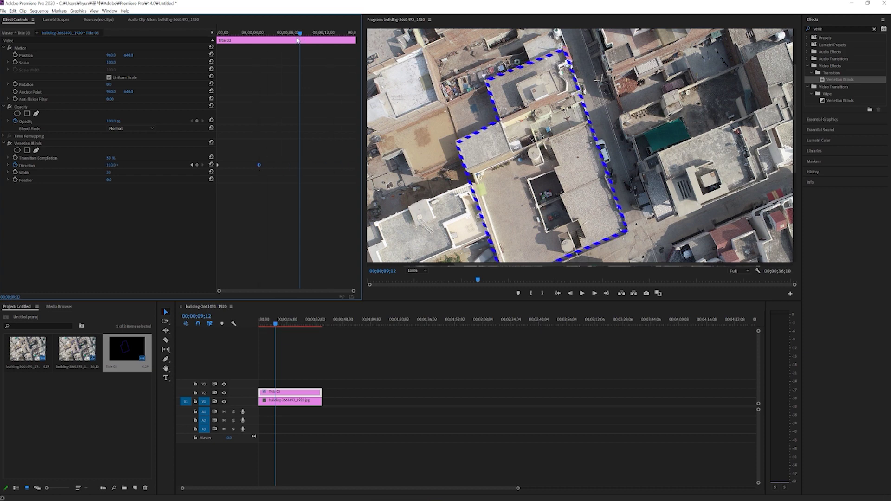
{"action": "left_click_drag", "start_coordinate": [300, 33], "coordinate": [218, 34]}
{"action": "key", "text": "space"}
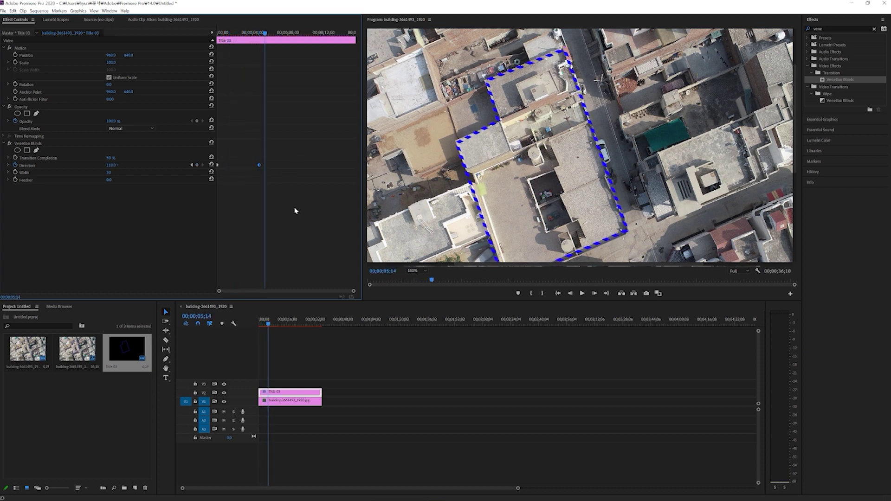
{"action": "left_click_drag", "start_coordinate": [265, 36], "coordinate": [259, 38]}
{"action": "mouse_move", "coordinate": [320, 391]}
{"action": "left_mouse_down"}
{"action": "mouse_move", "coordinate": [267, 393]}
{"action": "mouse_move", "coordinate": [321, 392]}
{"action": "left_mouse_up"}
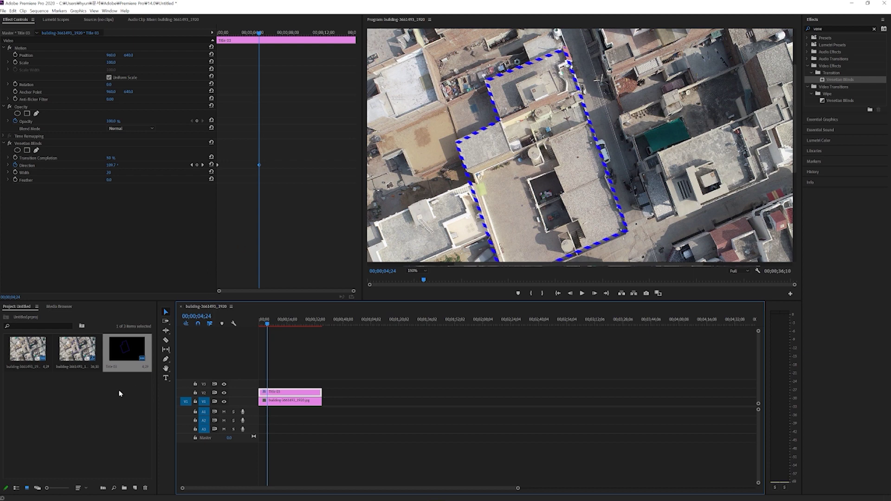
Create a color matte in pure red (FF0000) with the default video settings and name
{"action": "left_click", "coordinate": [135, 410]}
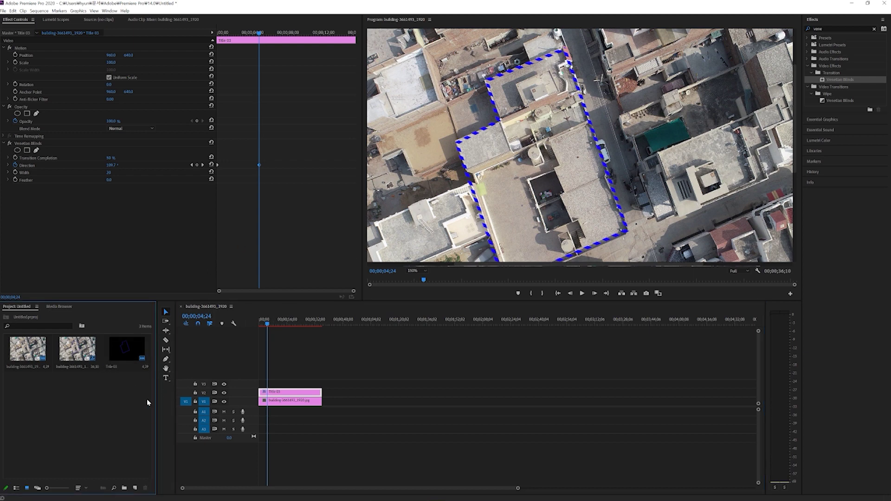
{"action": "left_click", "coordinate": [135, 487]}
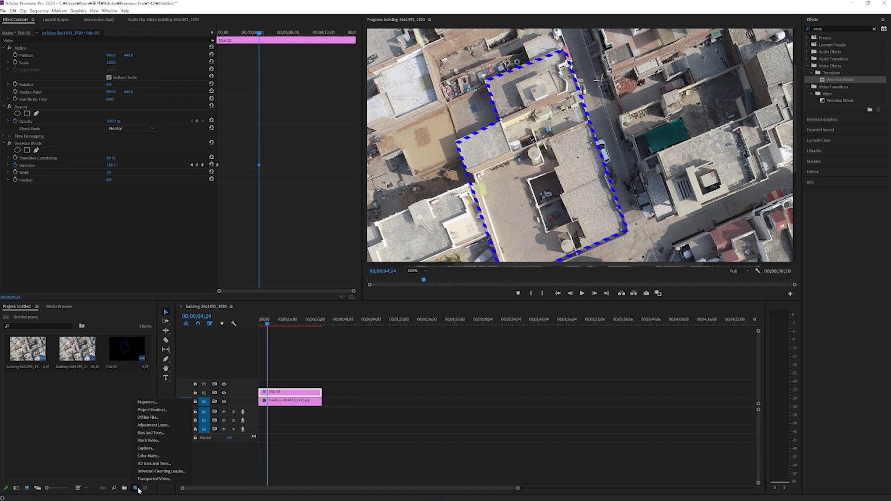
{"action": "left_click", "coordinate": [166, 456]}
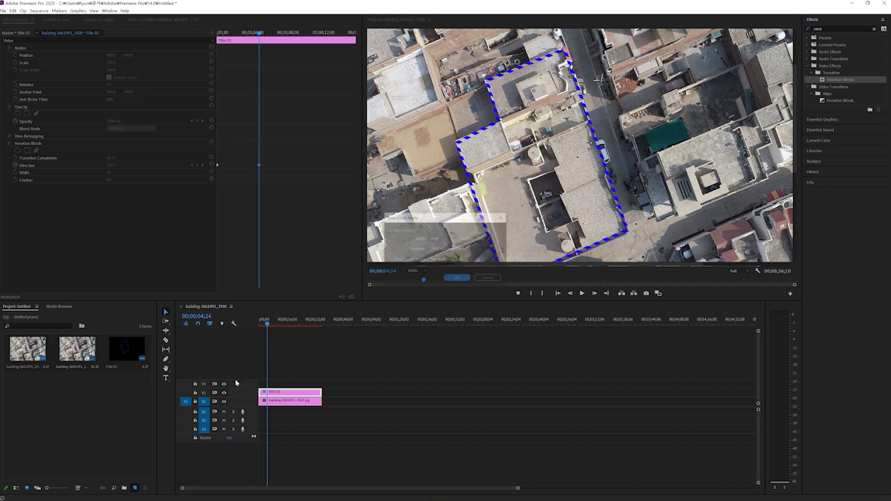
{"action": "left_click", "coordinate": [457, 278]}
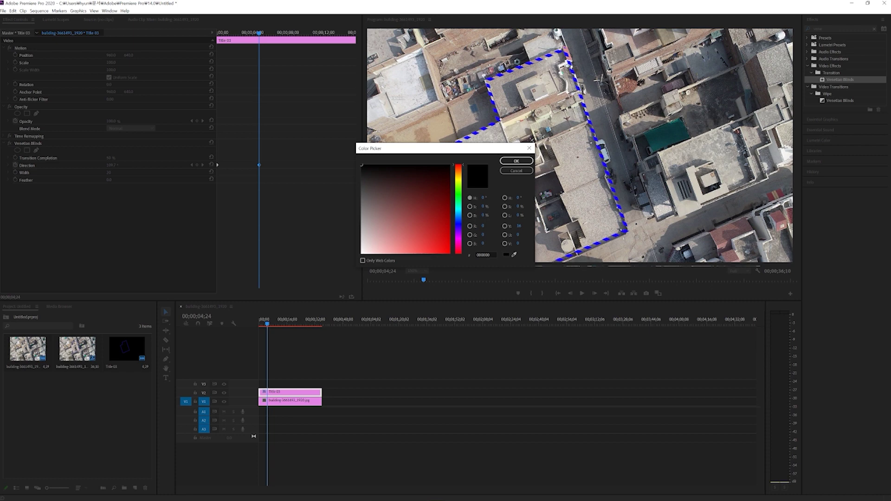
{"action": "mouse_move", "coordinate": [428, 217]}
{"action": "left_mouse_down"}
{"action": "mouse_move", "coordinate": [427, 257]}
{"action": "mouse_move", "coordinate": [470, 254]}
{"action": "left_mouse_up"}
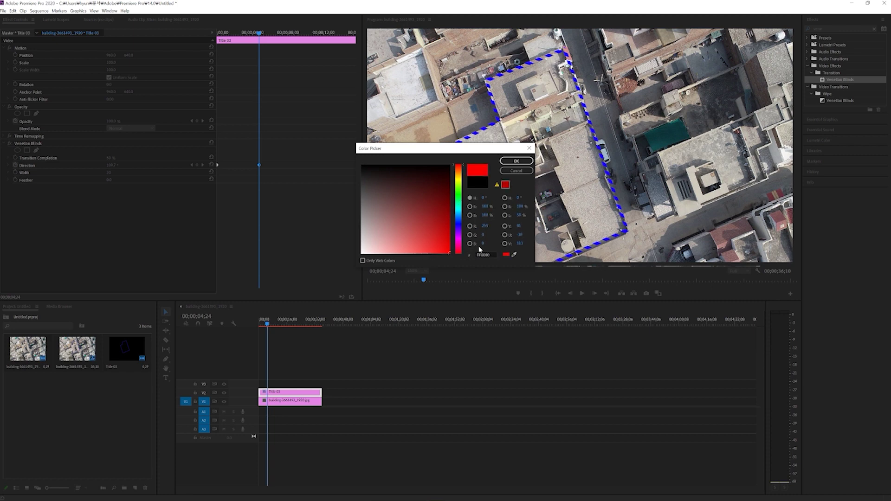
{"action": "left_click", "coordinate": [516, 161]}
{"action": "left_click", "coordinate": [429, 265]}
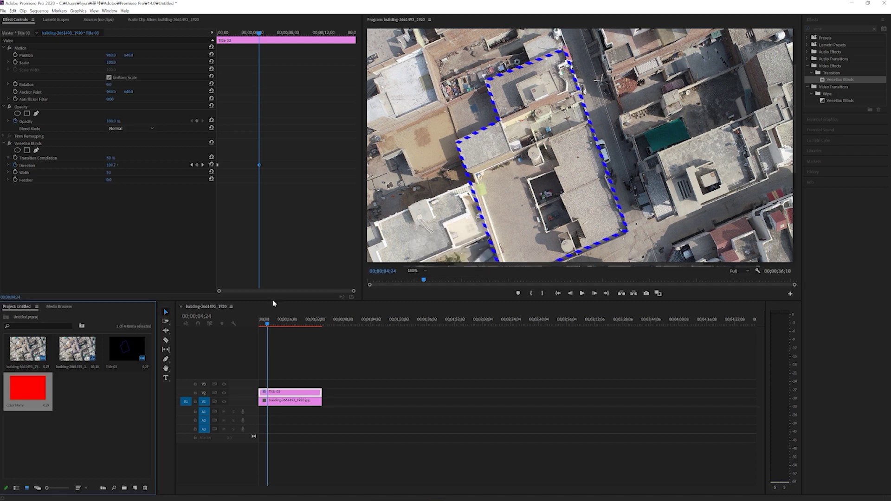
Place the red color matte on the track above the title and trim all three clips to about 00;00;18;11
{"action": "left_click_drag", "start_coordinate": [31, 393], "coordinate": [308, 424]}
{"action": "left_click_drag", "start_coordinate": [321, 392], "coordinate": [290, 391]}
{"action": "key", "text": "equal"}
{"action": "key", "text": "equal"}
{"action": "key", "text": "equal"}
{"action": "key", "text": "equal"}
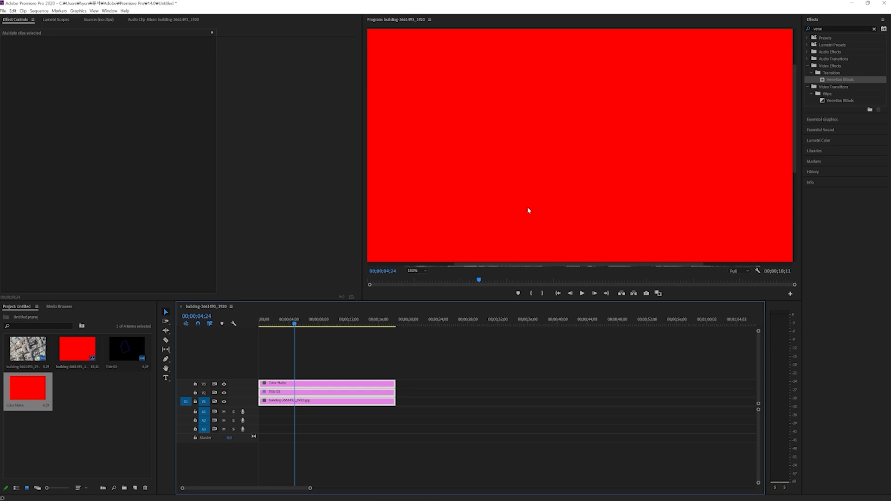
{"action": "left_click", "coordinate": [334, 430]}
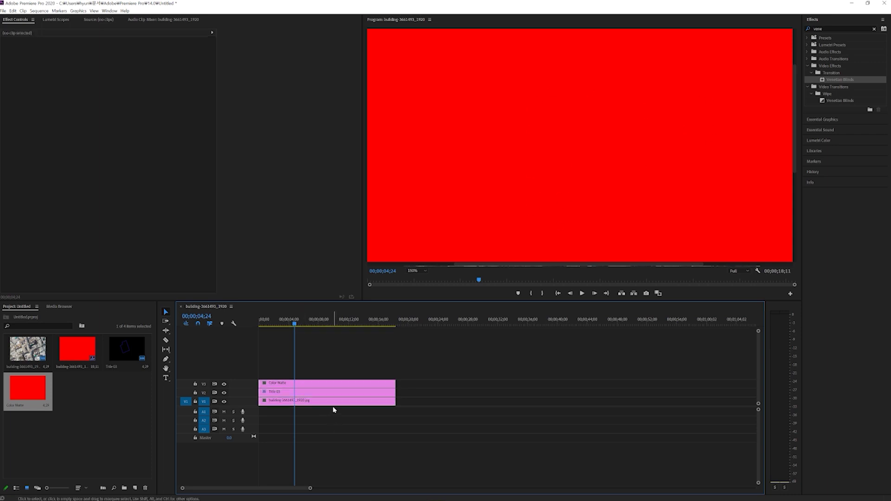
Add a four-point polygon opacity mask to the color matte and fit its corners to the building's main rectangular block
{"action": "left_click", "coordinate": [342, 385]}
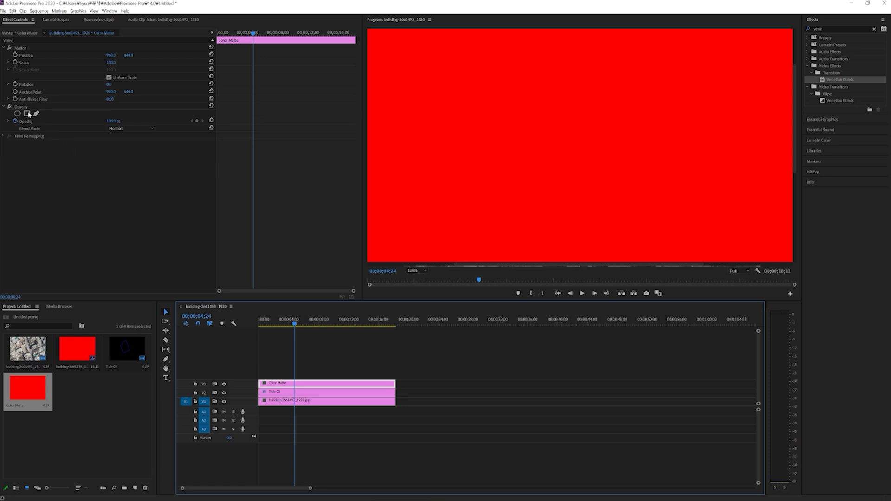
{"action": "left_click", "coordinate": [28, 114]}
{"action": "left_click_drag", "start_coordinate": [563, 175], "coordinate": [539, 161]}
{"action": "left_click_drag", "start_coordinate": [625, 143], "coordinate": [576, 95]}
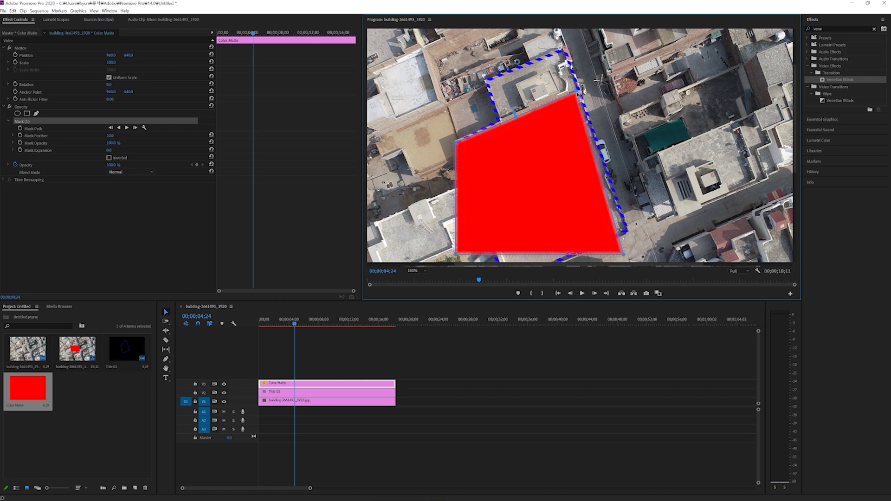
{"action": "left_click_drag", "start_coordinate": [623, 254], "coordinate": [625, 231]}
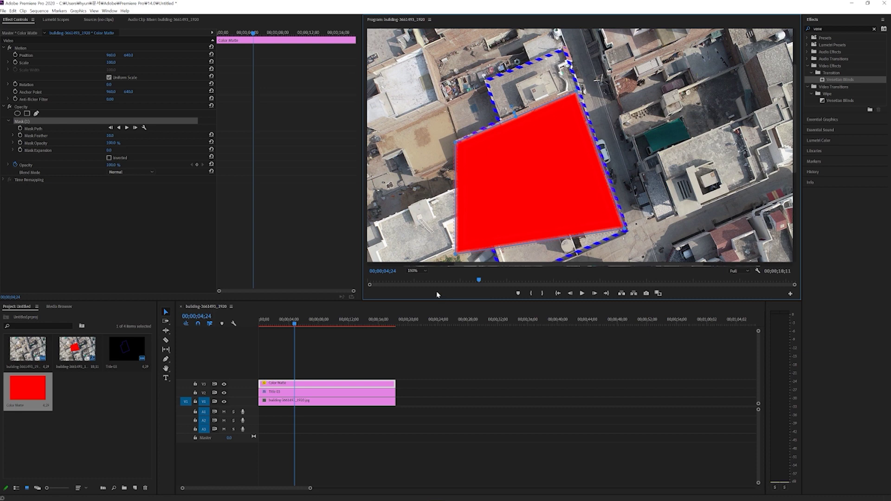
{"action": "left_click", "coordinate": [417, 271]}
{"action": "left_click", "coordinate": [419, 272]}
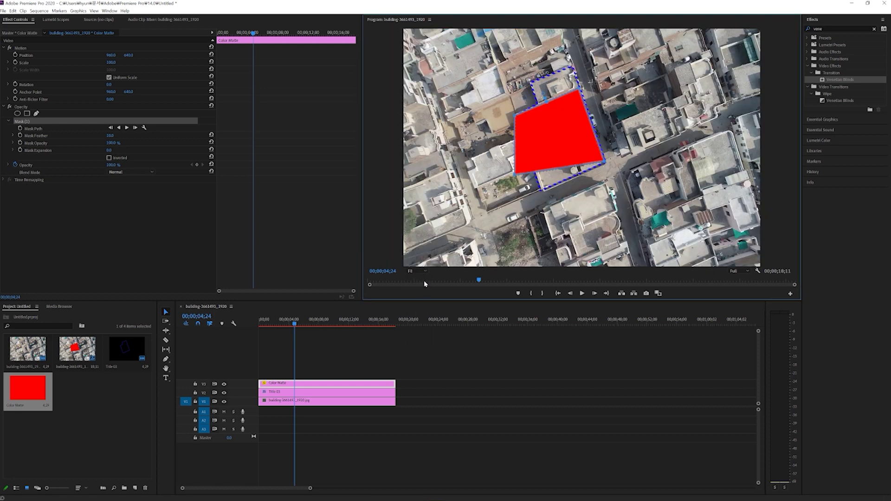
{"action": "left_click_drag", "start_coordinate": [516, 174], "coordinate": [544, 190]}
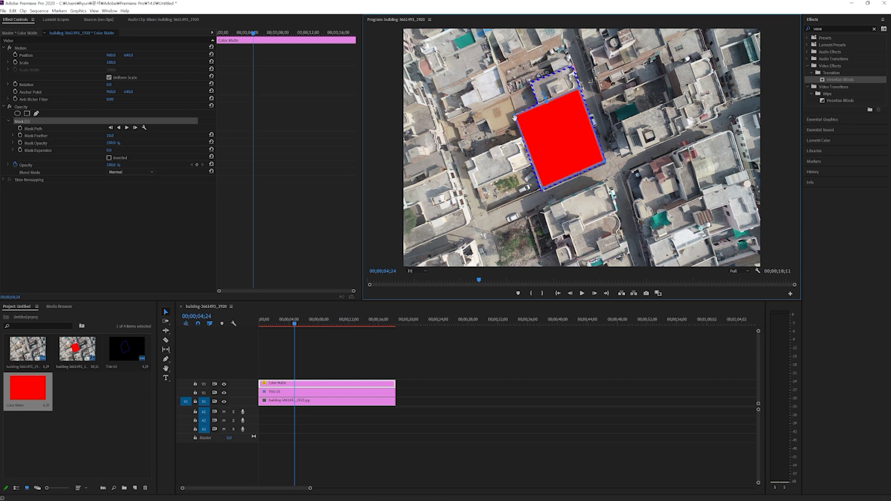
{"action": "left_click_drag", "start_coordinate": [515, 117], "coordinate": [519, 122]}
Add points to the matte's mask and reshape it at 150% preview zoom to cover the building's narrower upper section
{"action": "left_click", "coordinate": [424, 271]}
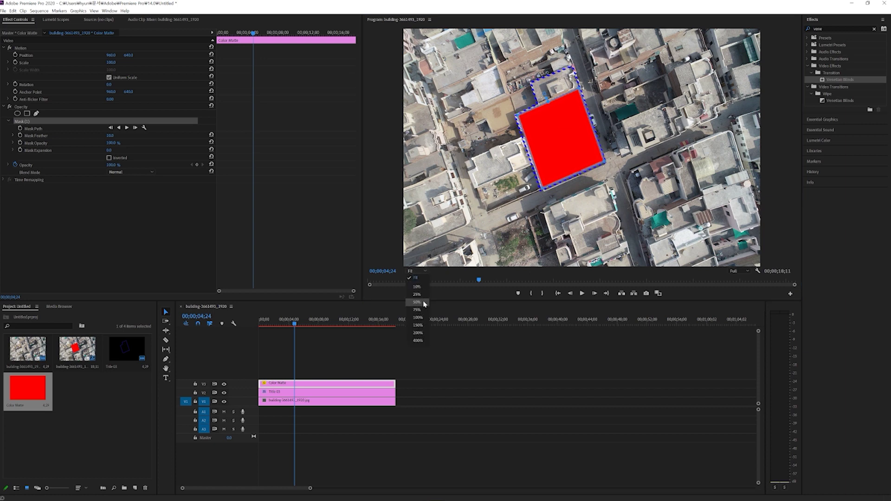
{"action": "left_click", "coordinate": [417, 325]}
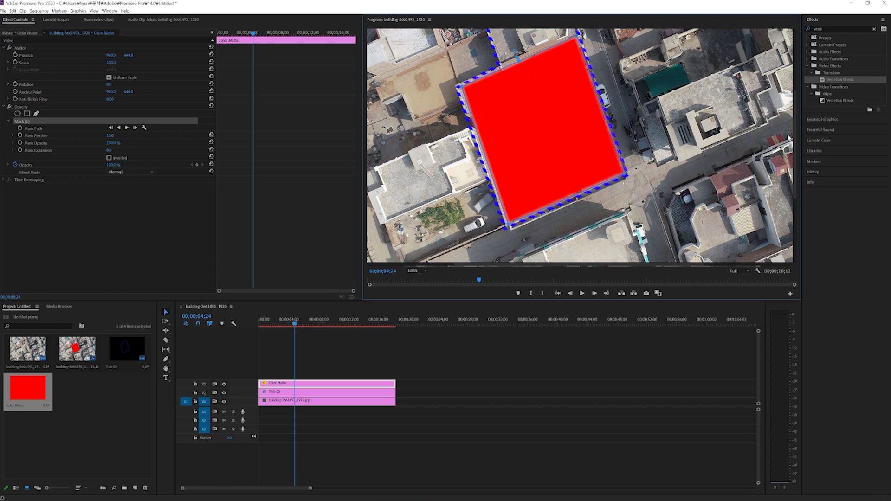
{"action": "left_click_drag", "start_coordinate": [795, 120], "coordinate": [793, 76]}
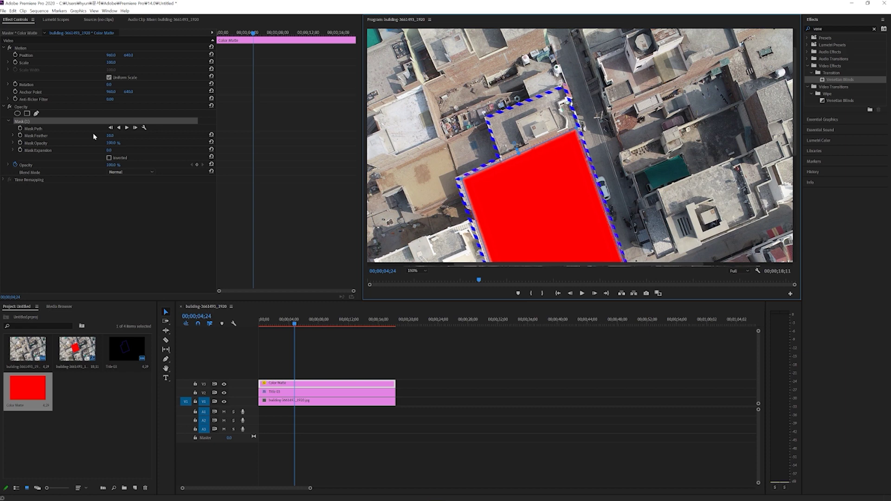
{"action": "key", "text": "alt"}
{"action": "left_click", "coordinate": [504, 160]}
{"action": "left_click_drag", "start_coordinate": [516, 157], "coordinate": [495, 126]}
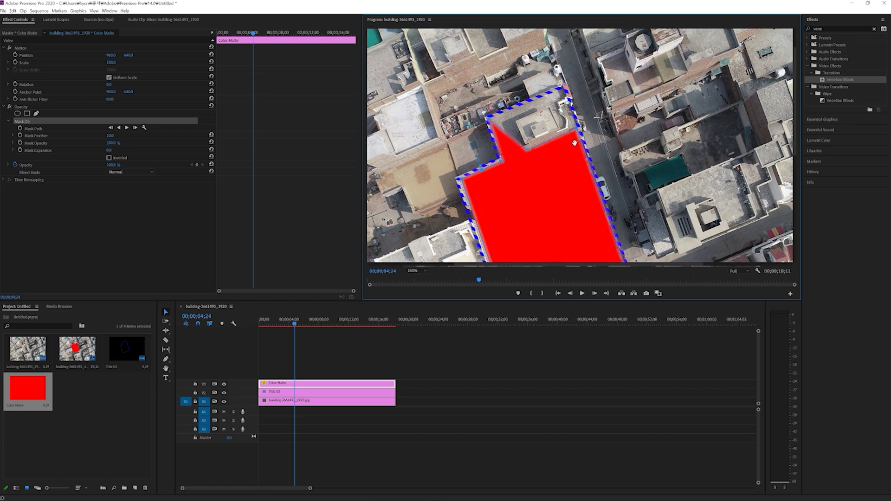
{"action": "left_click_drag", "start_coordinate": [576, 131], "coordinate": [563, 91]}
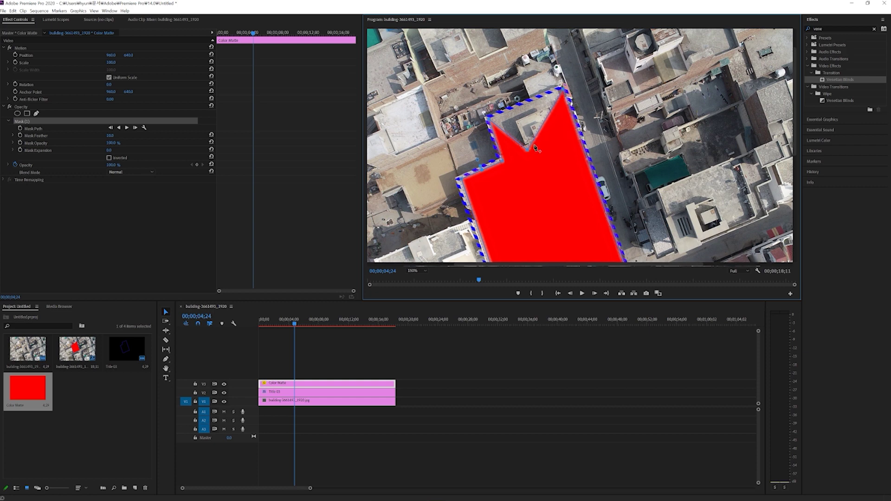
{"action": "left_click_drag", "start_coordinate": [528, 149], "coordinate": [521, 113]}
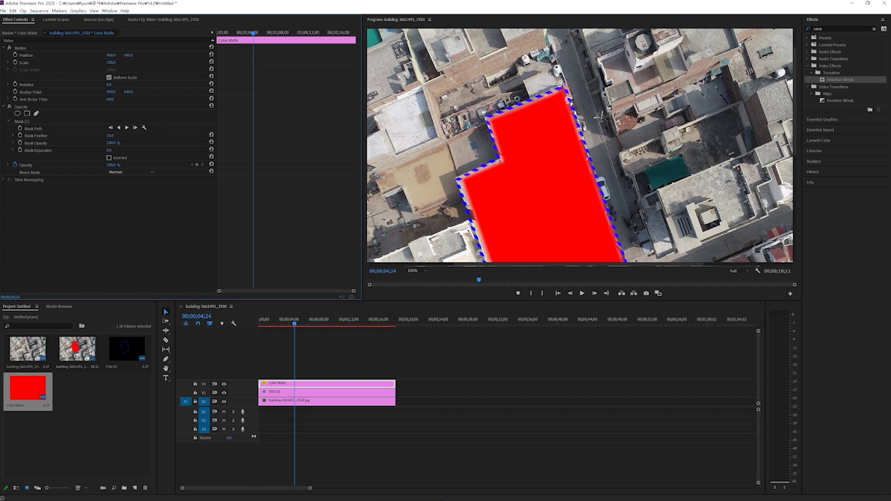
Lower the color matte's opacity to about 75% and fit the whole image in the preview
{"action": "left_click_drag", "start_coordinate": [111, 164], "coordinate": [102, 165]}
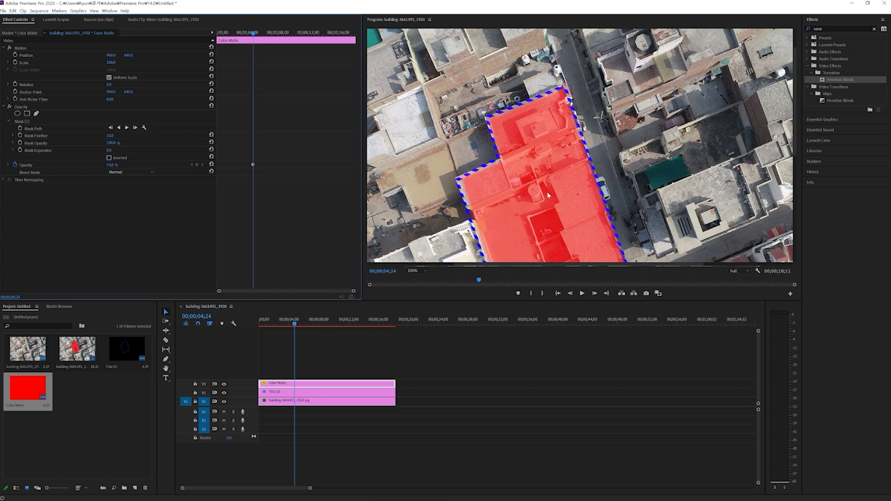
{"action": "left_click", "coordinate": [413, 271]}
{"action": "left_click", "coordinate": [419, 277]}
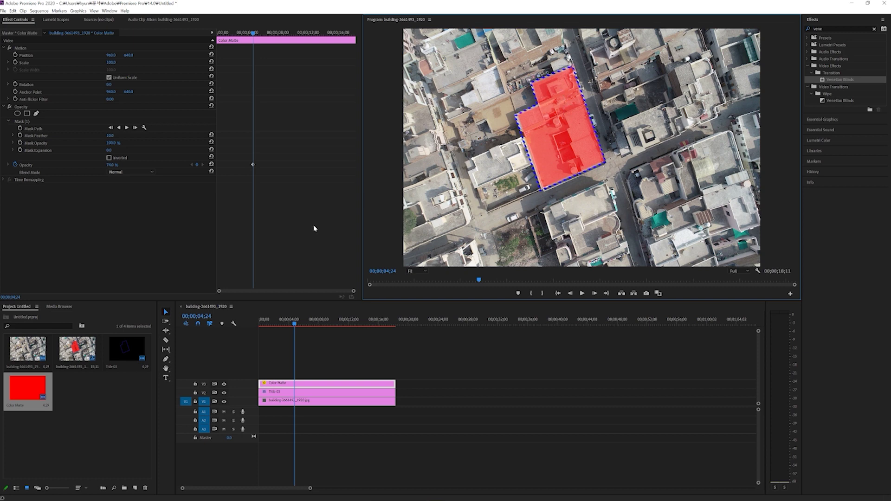
Return to the sequence start, search the effects for "wipe", and apply the Radial Wipe video effect to the color matte clip
{"action": "left_click", "coordinate": [224, 34]}
{"action": "left_click_drag", "start_coordinate": [224, 33], "coordinate": [217, 33]}
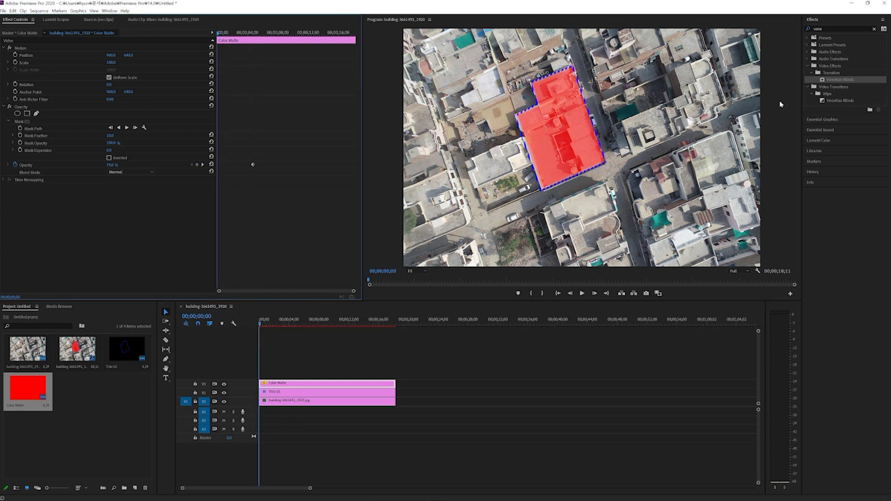
{"action": "left_click", "coordinate": [850, 28]}
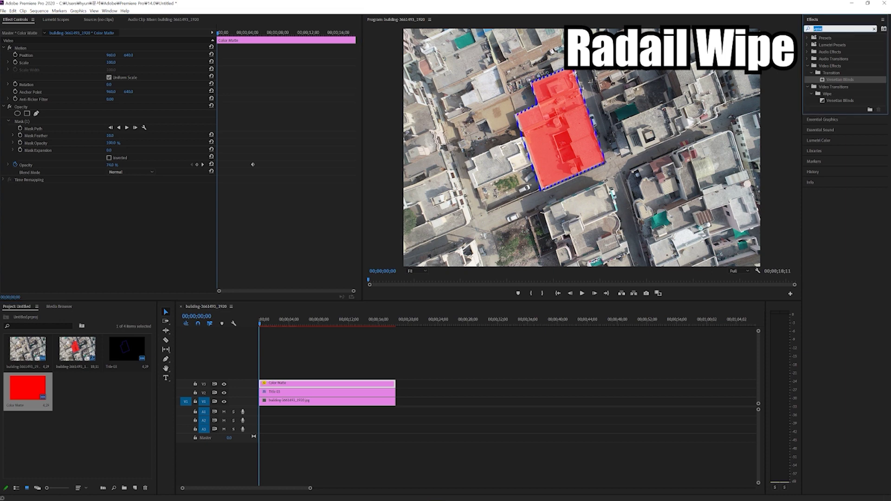
{"action": "type", "text": "wipe"}
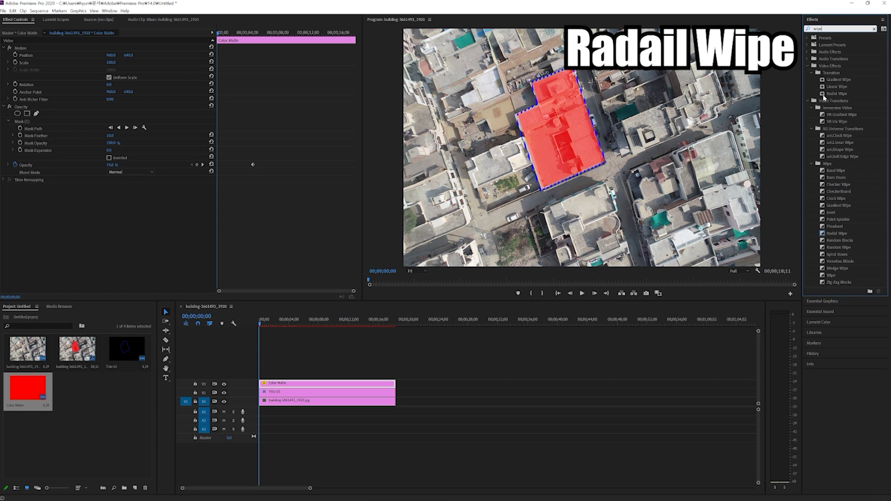
{"action": "left_click_drag", "start_coordinate": [824, 93], "coordinate": [333, 385]}
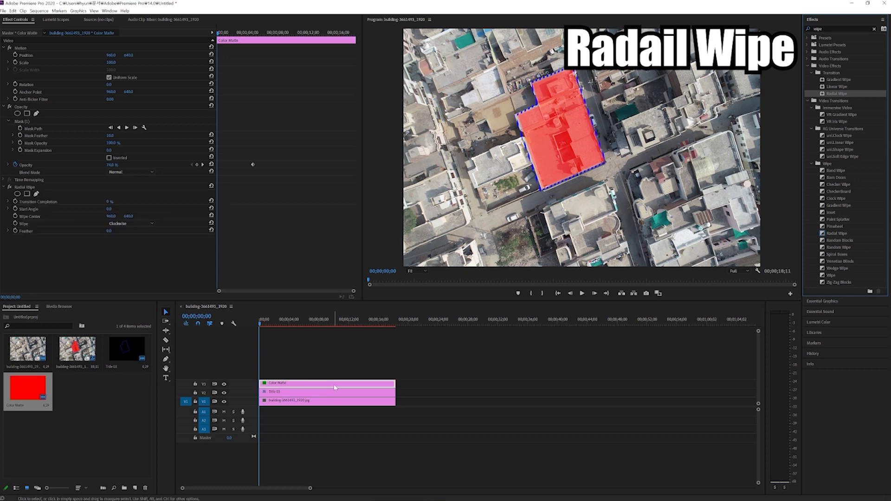
Move the Radial Wipe's center to the building's upper section near its left edge, and keyframe Transition Completion at 100% at the sequence start
{"action": "left_click", "coordinate": [23, 218]}
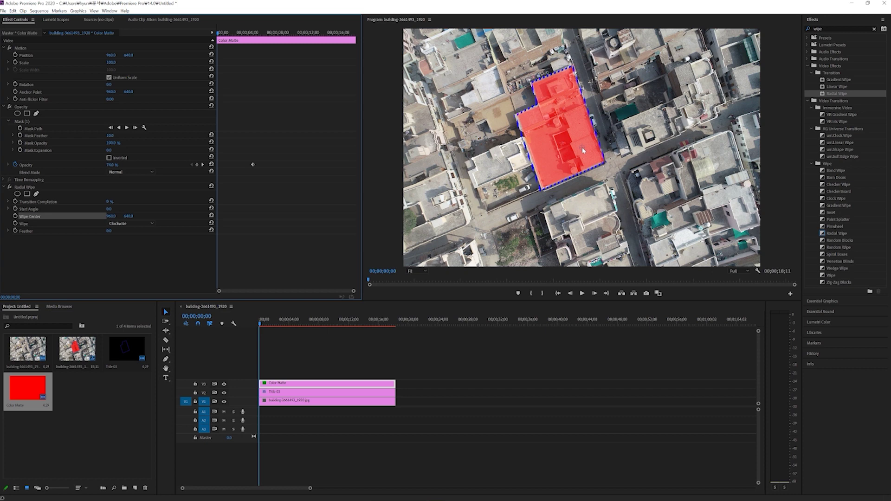
{"action": "left_click_drag", "start_coordinate": [581, 147], "coordinate": [540, 105]}
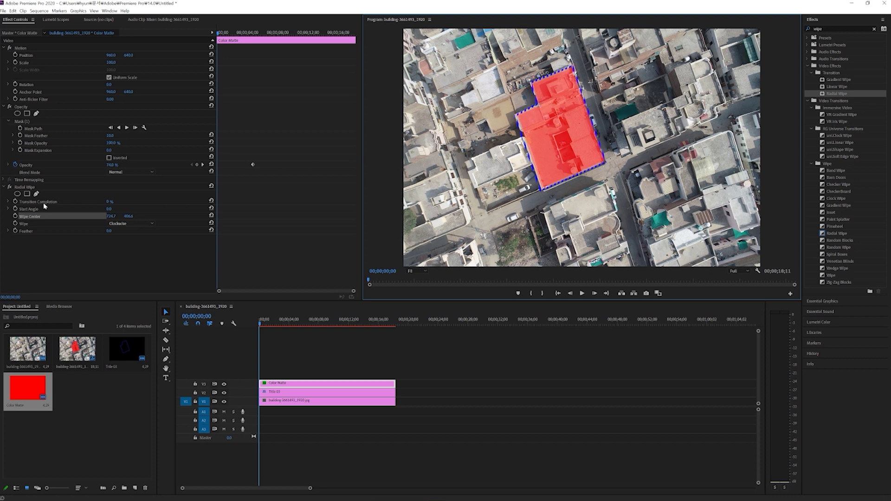
{"action": "left_click_drag", "start_coordinate": [108, 202], "coordinate": [119, 202]}
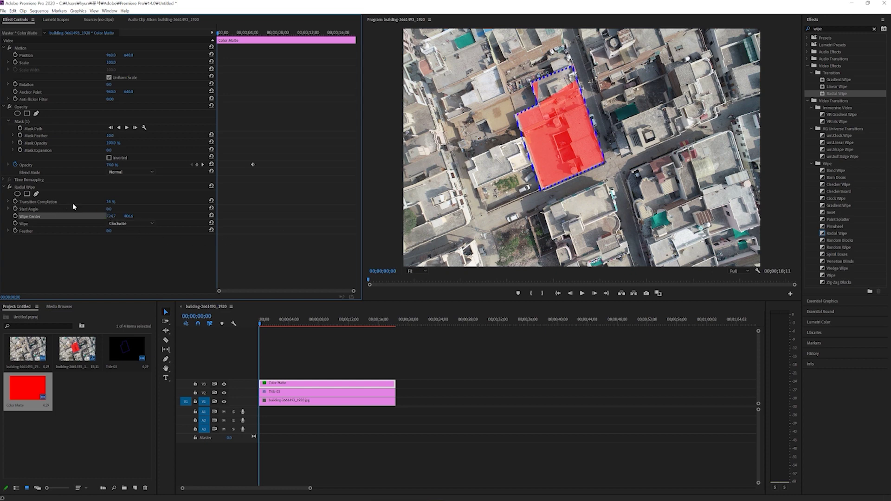
{"action": "left_click", "coordinate": [110, 201]}
{"action": "type", "text": "100"}
{"action": "key", "text": "Return"}
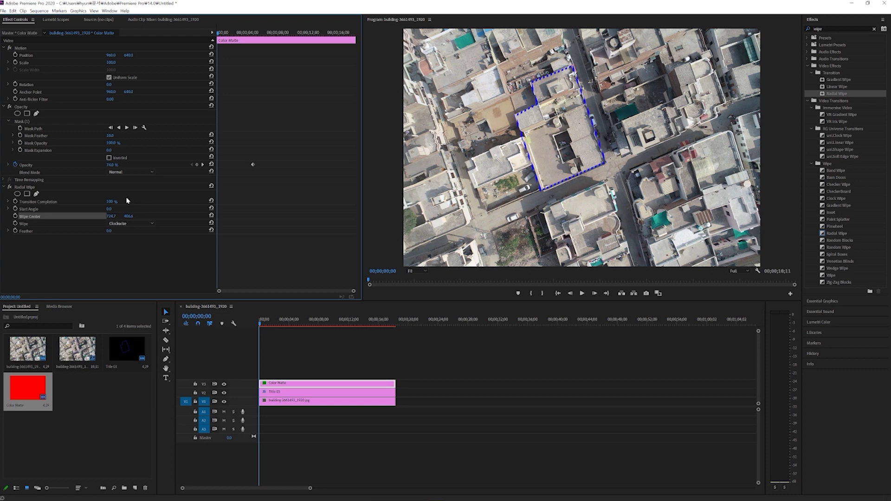
{"action": "left_click", "coordinate": [16, 202]}
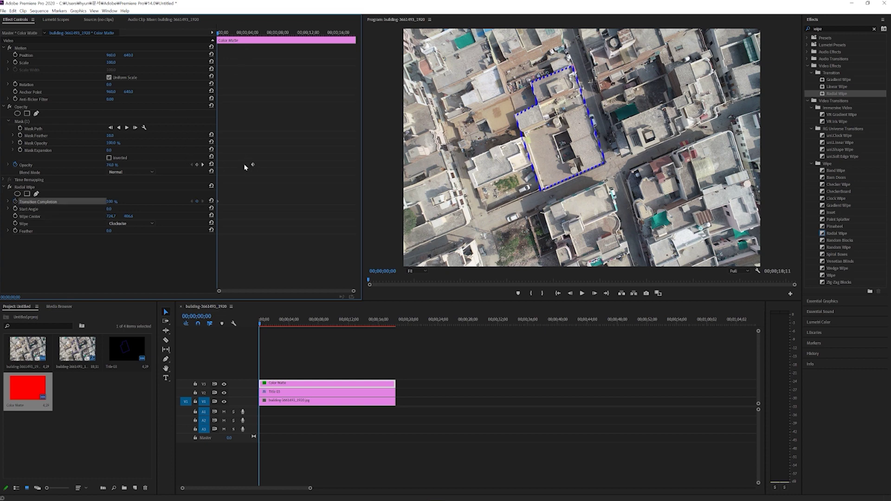
Keyframe the Radial Wipe's Transition Completion at 0% at 00;00;04;24, the time of the matte's existing opacity keyframe
{"action": "left_click", "coordinate": [202, 165]}
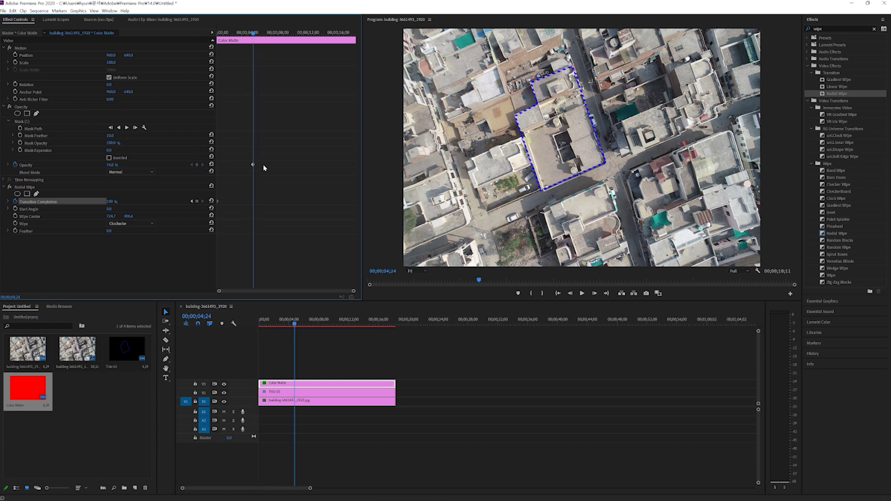
{"action": "left_click", "coordinate": [112, 202]}
{"action": "type", "text": "0"}
{"action": "key", "text": "Return"}
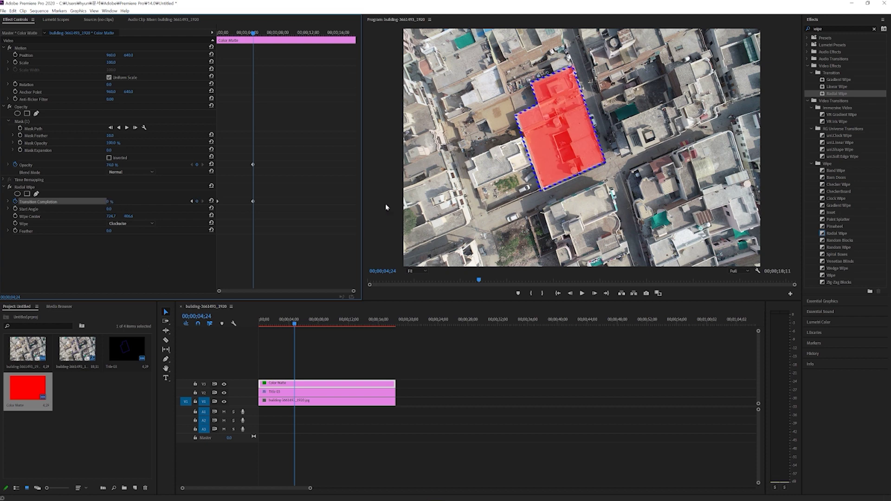
Play the sequence from the start to check how the wipe reveals the red matte, stopping before the second wipe keyframe
{"action": "left_click_drag", "start_coordinate": [294, 323], "coordinate": [259, 325]}
{"action": "key", "text": "space"}
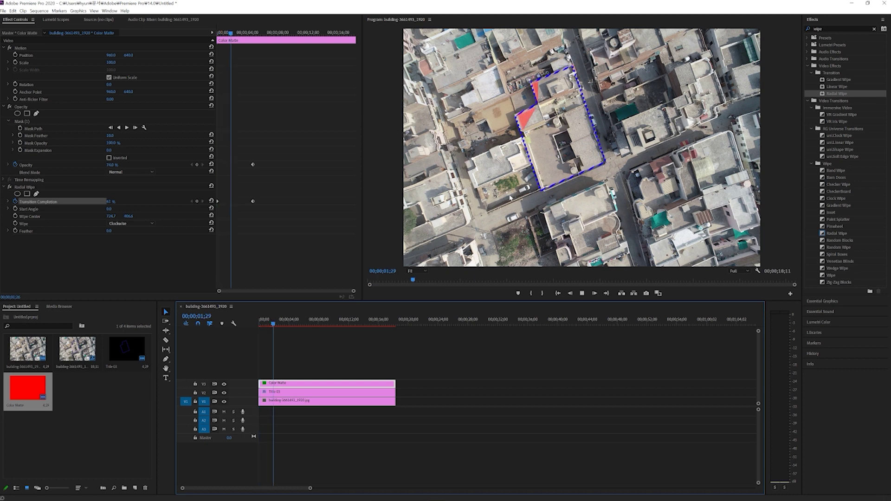
{"action": "key", "text": "space"}
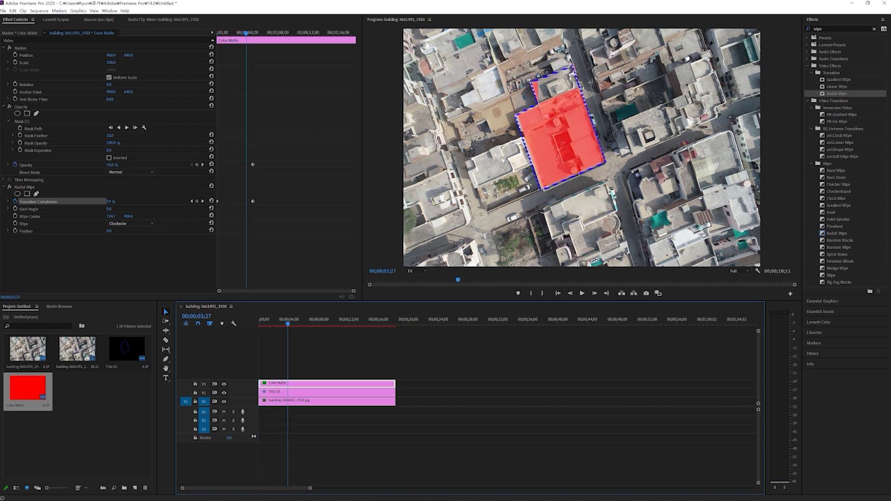
Return to the opening frames and set the Radial Wipe's Start Angle to about -19°
{"action": "left_click_drag", "start_coordinate": [238, 35], "coordinate": [218, 34]}
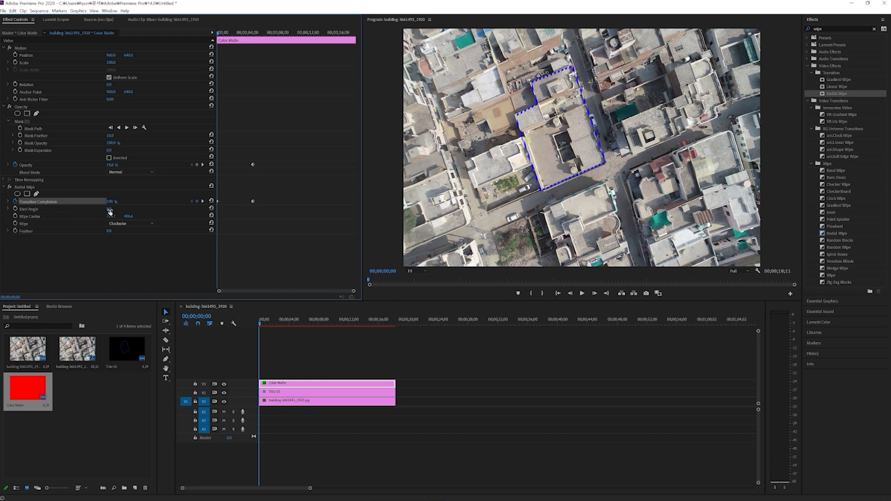
{"action": "key", "text": "space"}
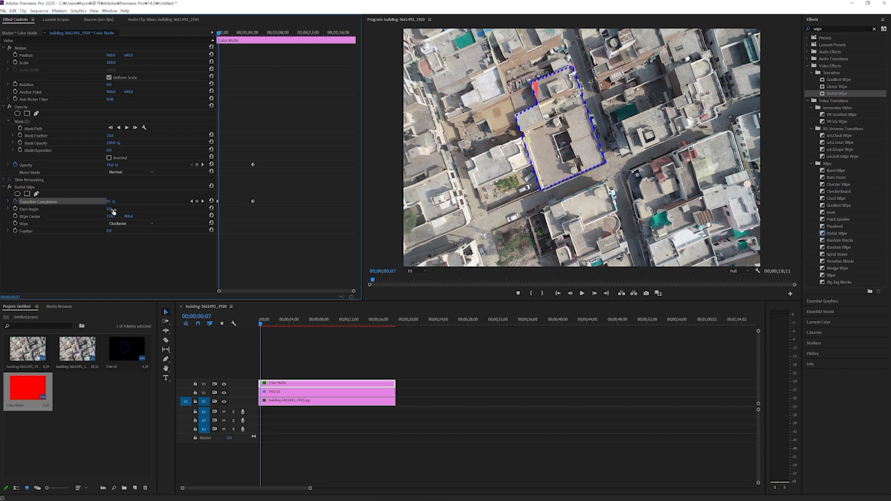
{"action": "left_click", "coordinate": [61, 214]}
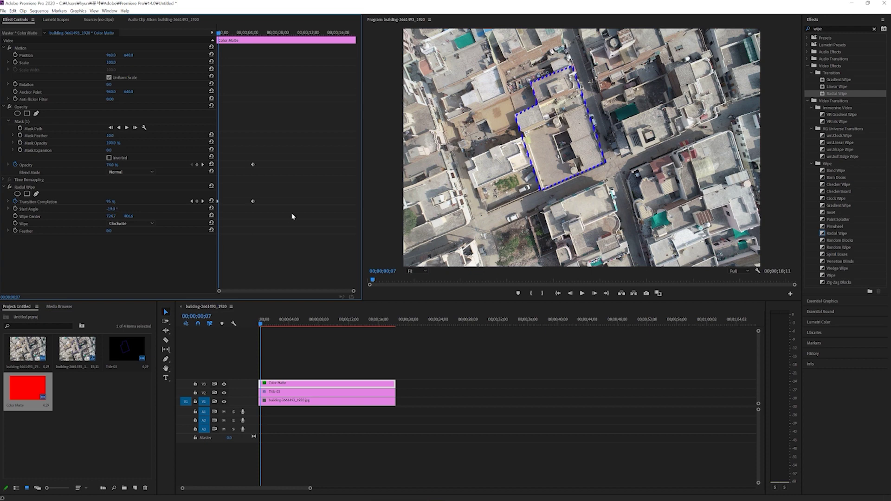
Play the sequence from the start past the second wipe keyframe to review the reveal with the adjusted start angle
{"action": "left_click", "coordinate": [259, 325]}
{"action": "key", "text": "space"}
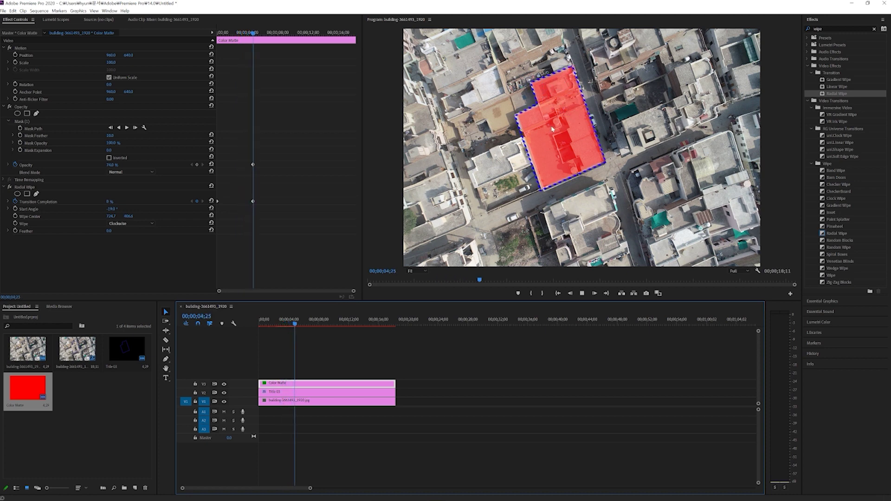
{"action": "key", "text": "space"}
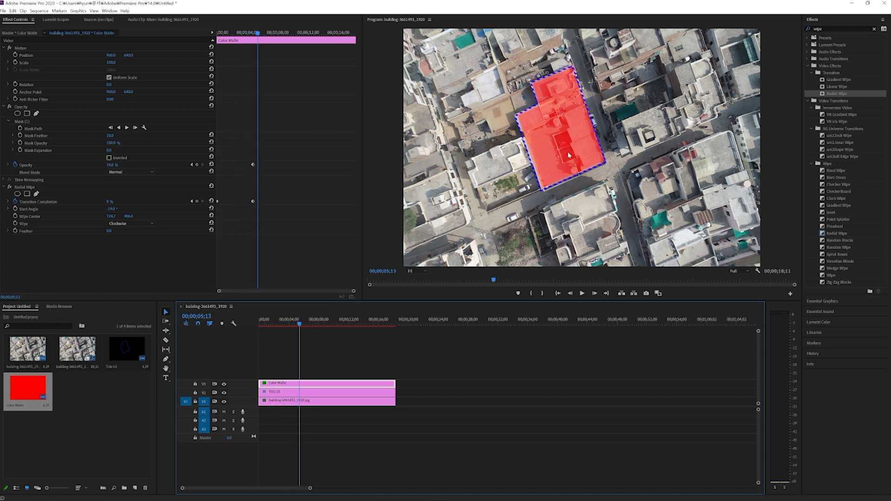